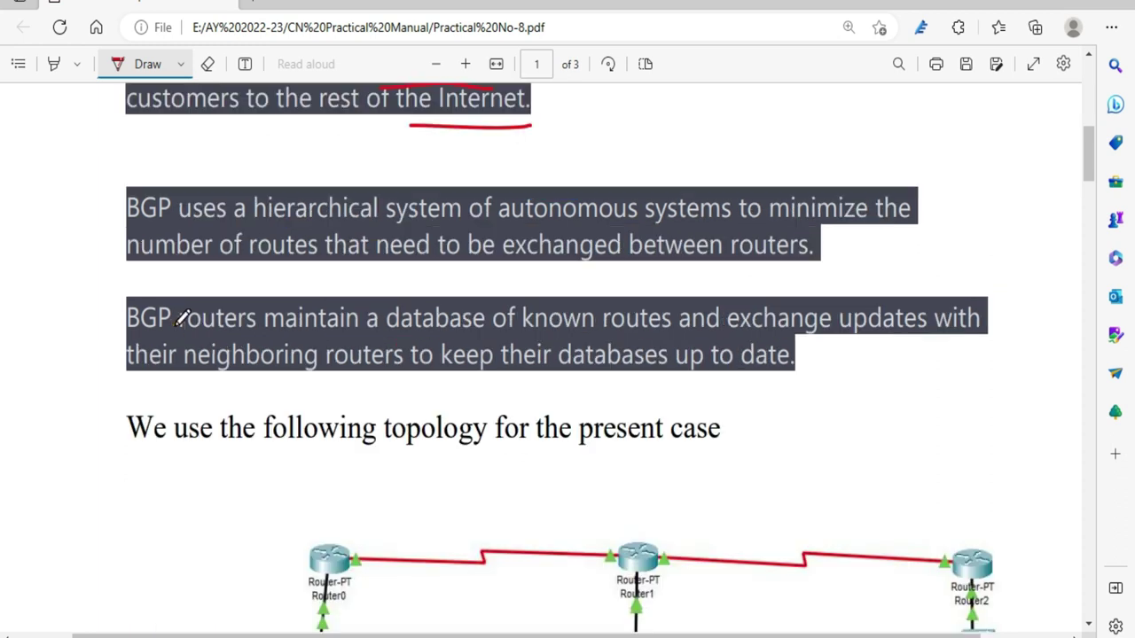
# - Underline "routers", "database", "exchange updates" and "neighboring routers" in red in the paragraph about BGP routers
pyautogui.moveTo(382, 330); pyautogui.dragTo(426, 340)
pyautogui.moveTo(712, 337); pyautogui.dragTo(844, 331)
pyautogui.moveTo(284, 382); pyautogui.dragTo(384, 373)
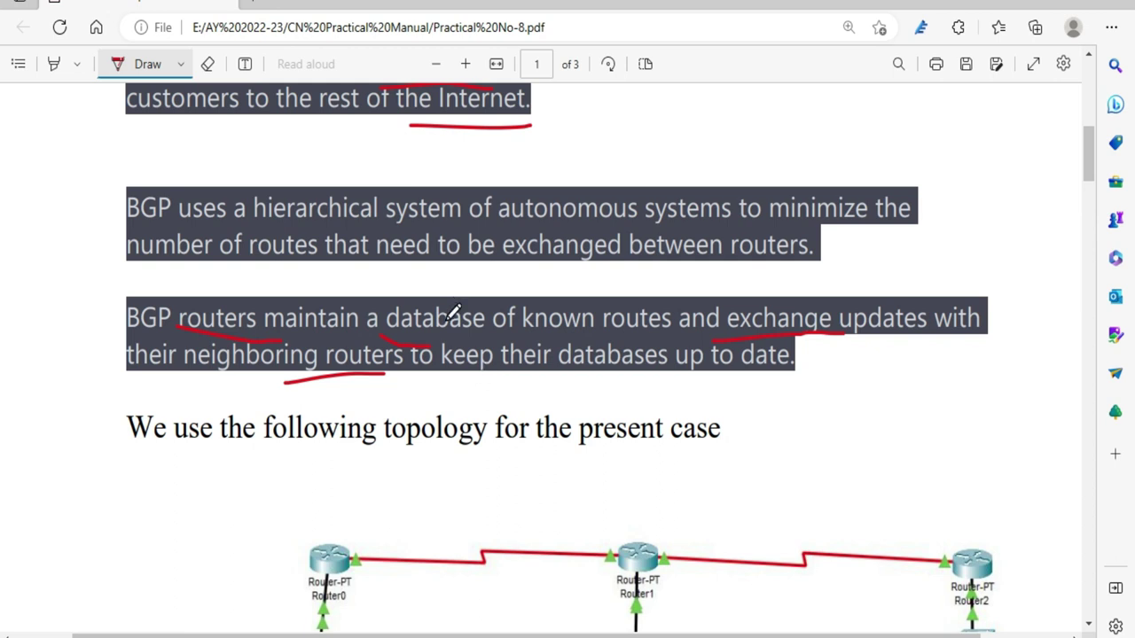
# - Draw red brackets beside the PC0–PC2, PC3–PC5 and PC6–PC8 host rows in the IP address table on page 2
pyautogui.scroll(-5, 600, 334)
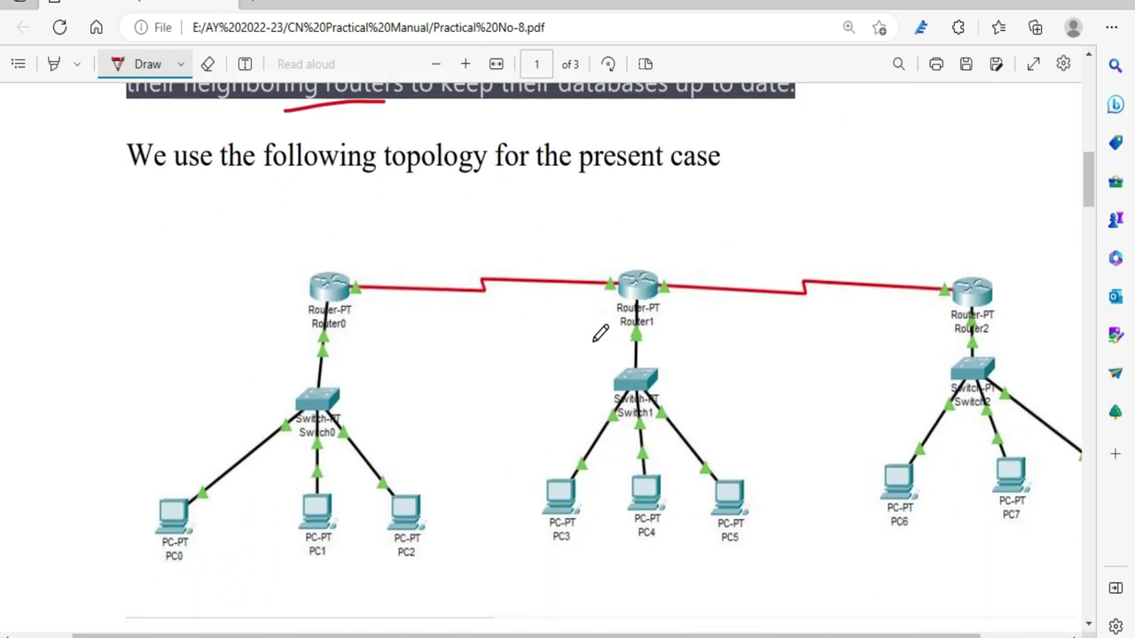
pyautogui.scroll(-3, 677, 377)
pyautogui.scroll(-10, 676, 376)
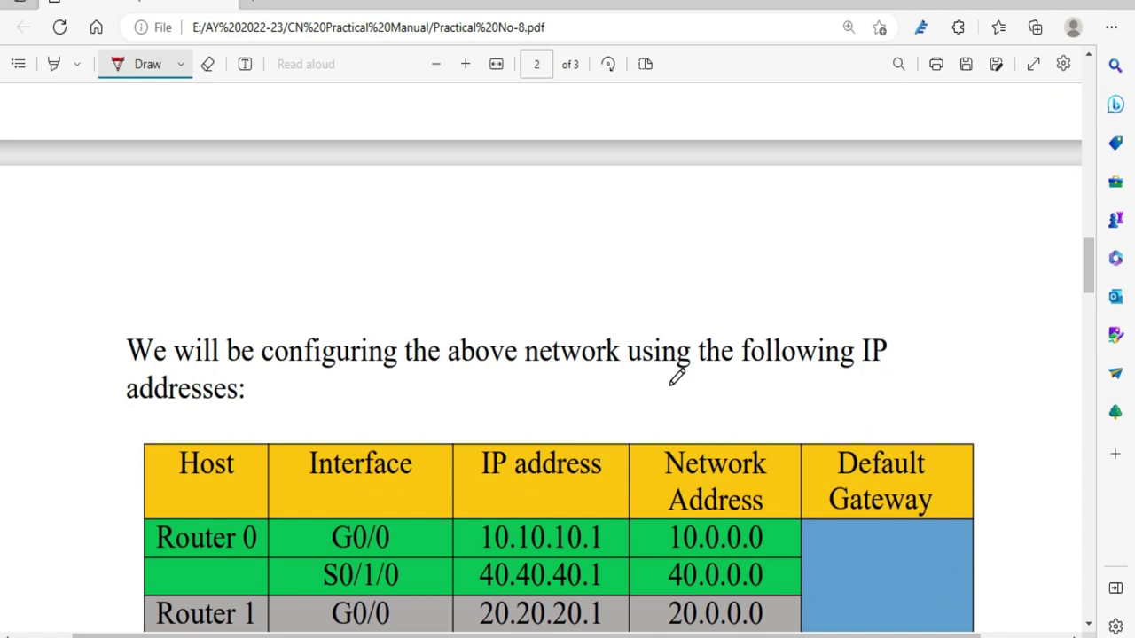
pyautogui.scroll(-5, 677, 377)
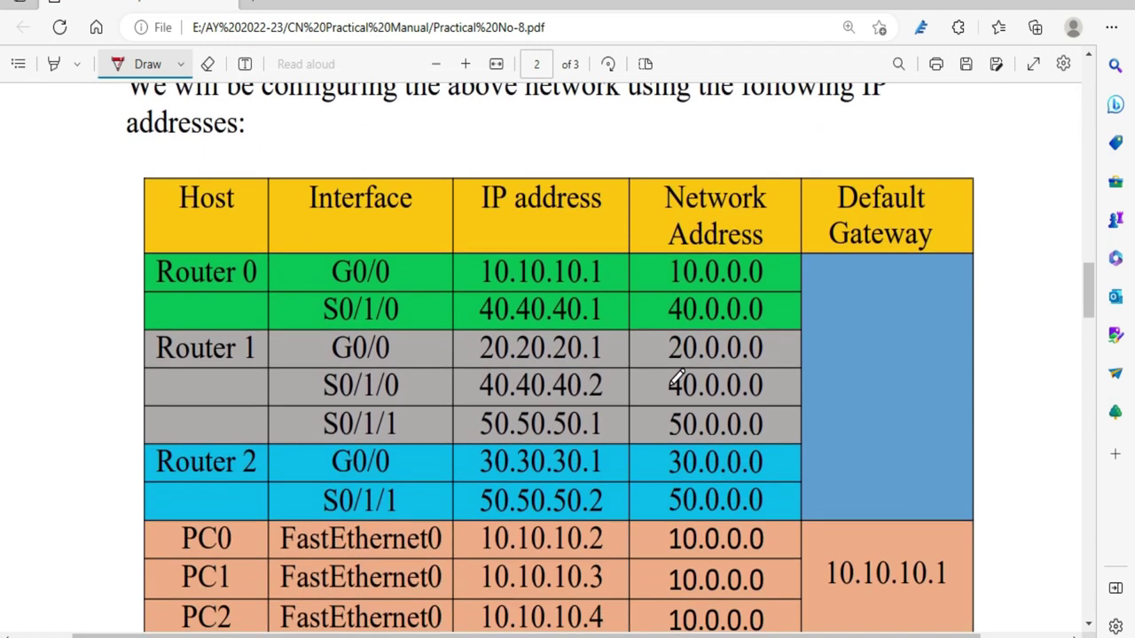
pyautogui.scroll(-2, 433, 310)
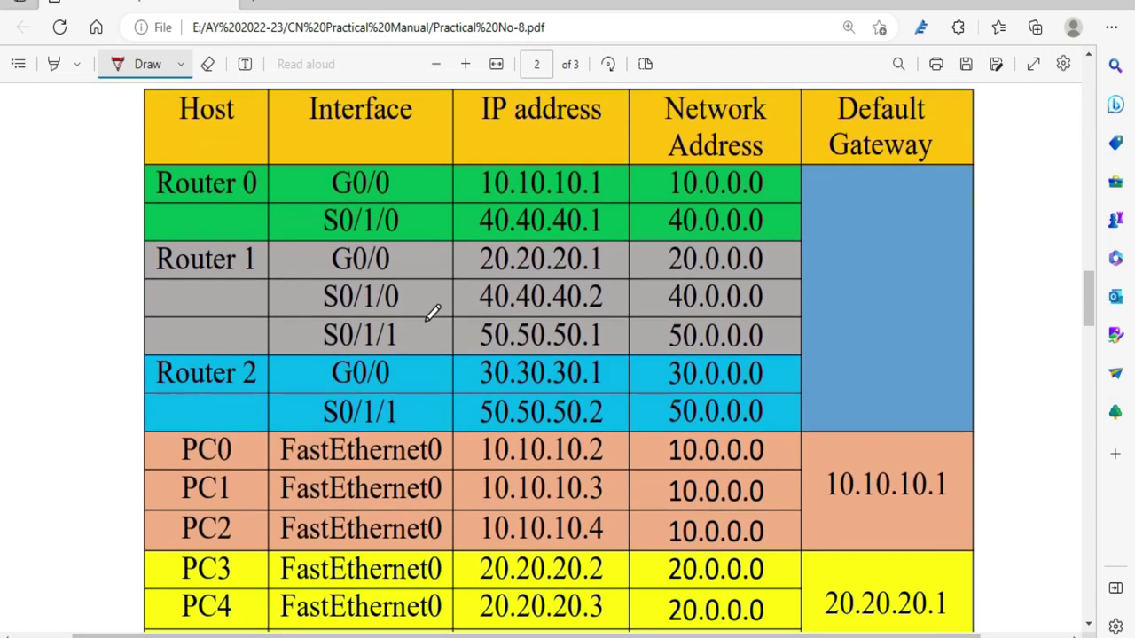
pyautogui.scroll(-1, 243, 314)
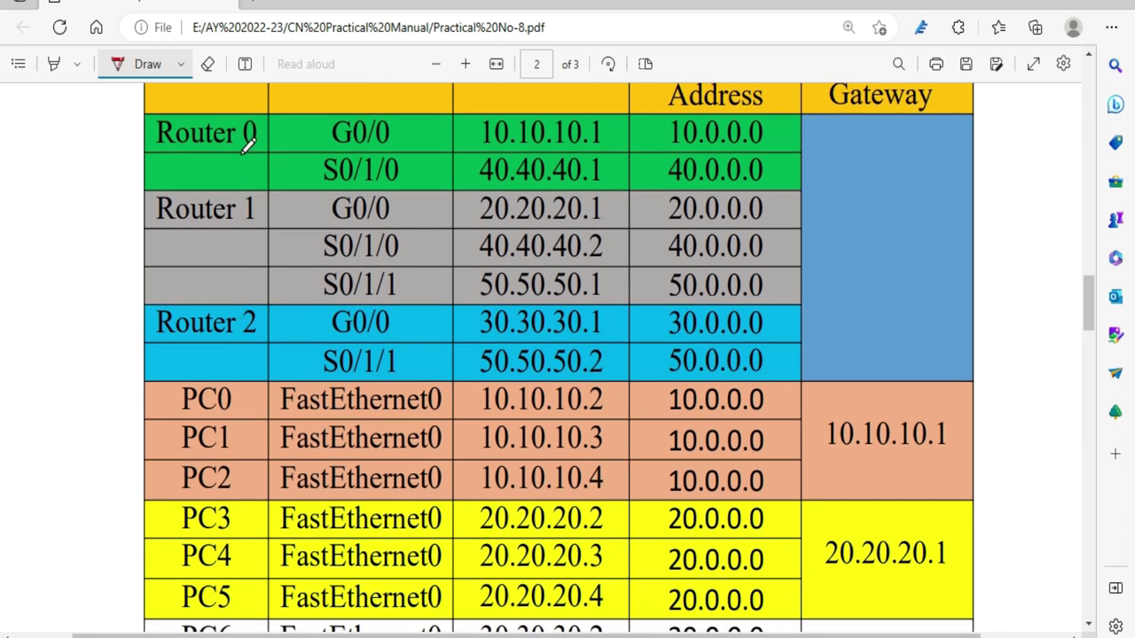
pyautogui.scroll(-1, 271, 328)
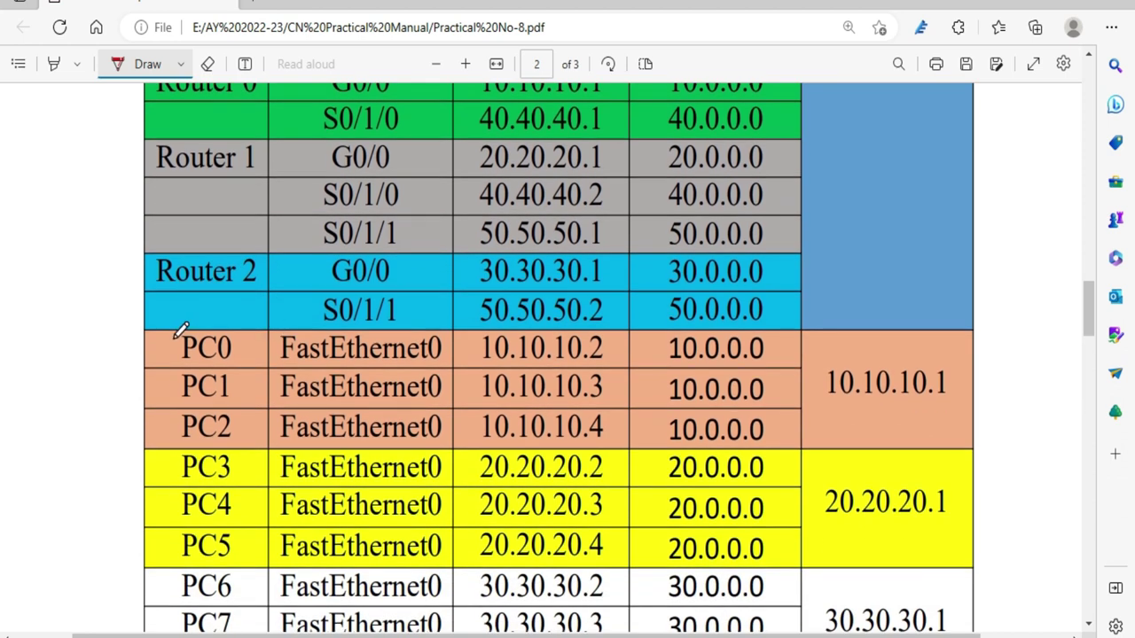
pyautogui.moveTo(171, 337)
pyautogui.mouseDown()
pyautogui.moveTo(156, 375)
pyautogui.moveTo(158, 430)
pyautogui.moveTo(172, 433)
pyautogui.moveTo(158, 459)
pyautogui.moveTo(160, 581)
pyautogui.moveTo(182, 574)
pyautogui.mouseUp()
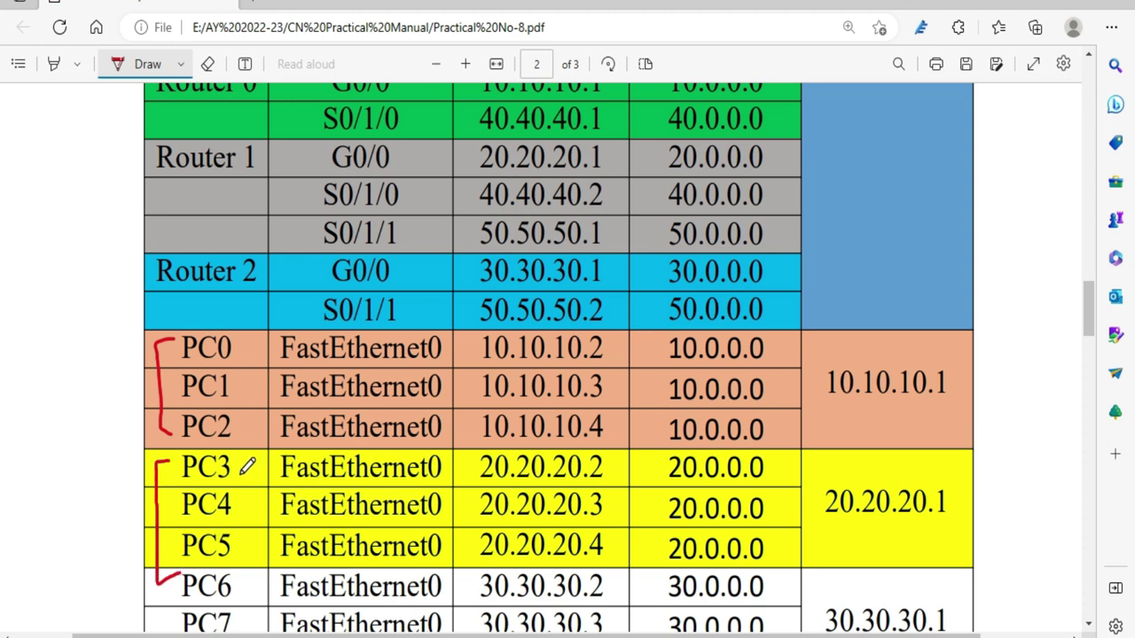
pyautogui.scroll(-2, 251, 542)
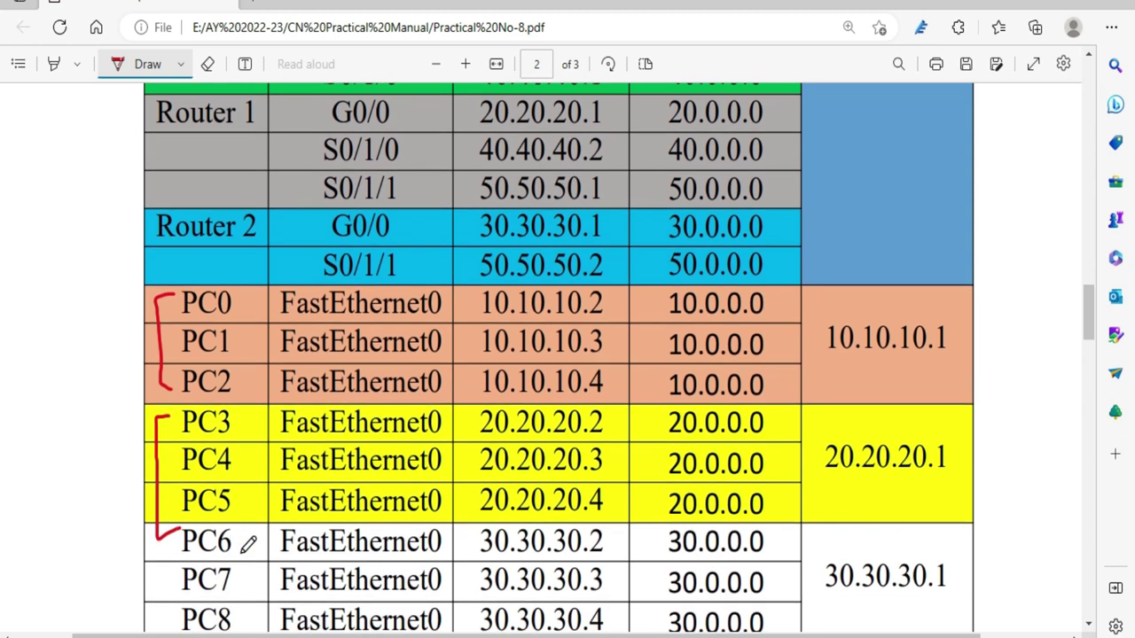
pyautogui.moveTo(182, 477)
pyautogui.mouseDown()
pyautogui.moveTo(154, 482)
pyautogui.moveTo(156, 516)
pyautogui.moveTo(164, 621)
pyautogui.moveTo(193, 624)
pyautogui.mouseUp()
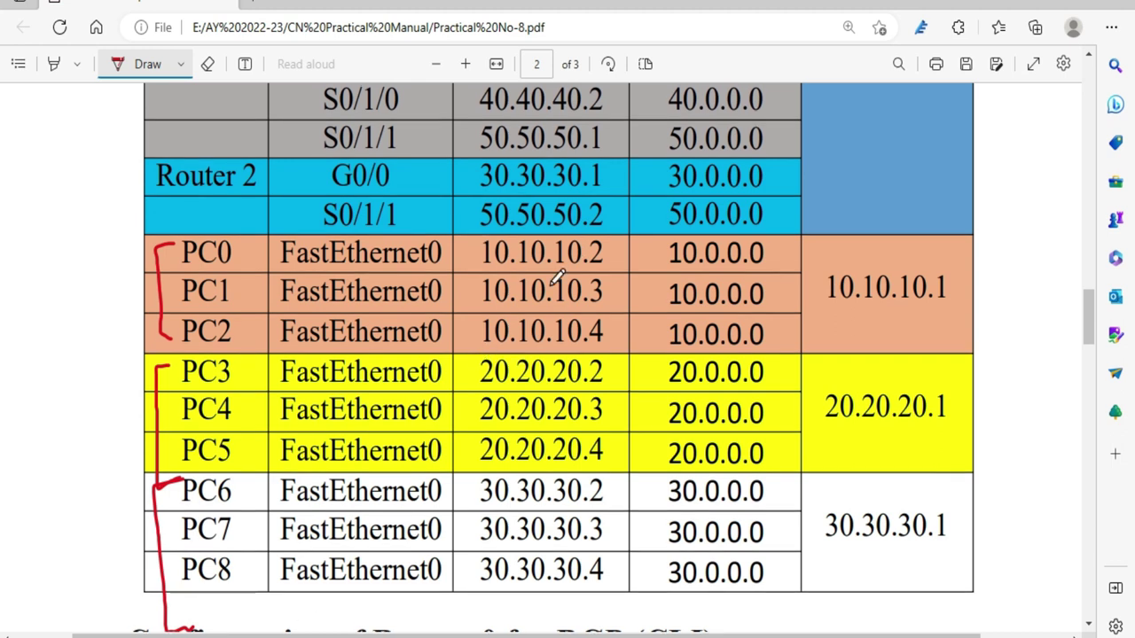
# - Examine the interfaces, IP addresses, network addresses and default gateways listed for the routers and PCs
pyautogui.scroll(3, 681, 334)
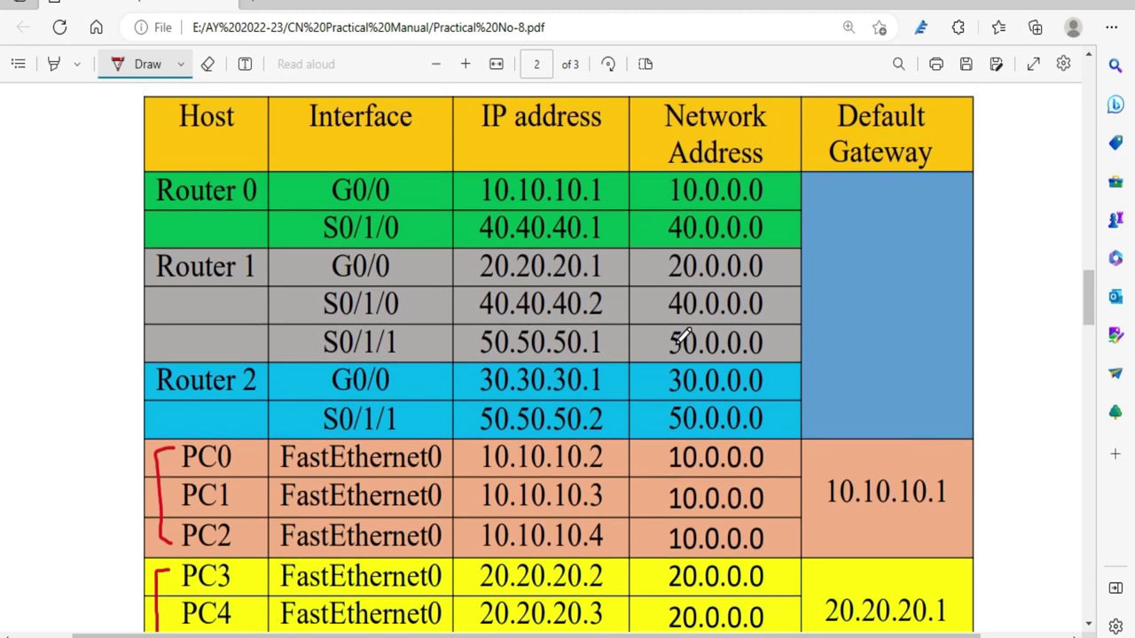
pyautogui.scroll(-2, 681, 337)
pyautogui.scroll(-2, 683, 336)
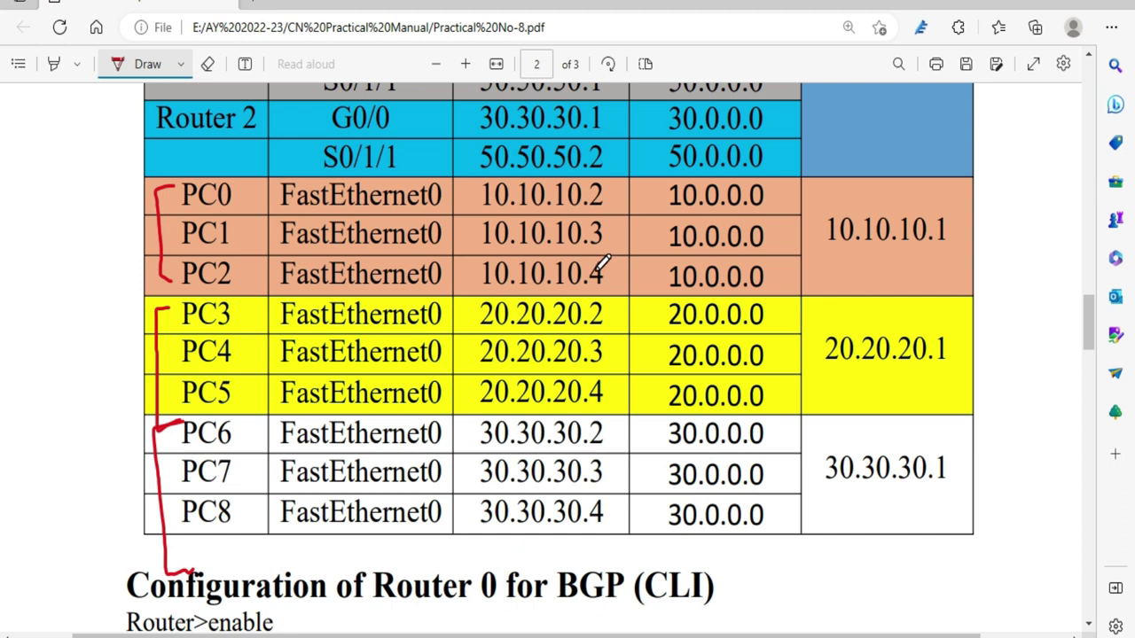
pyautogui.scroll(5, 603, 264)
pyautogui.scroll(1, 603, 263)
pyautogui.scroll(2, 603, 263)
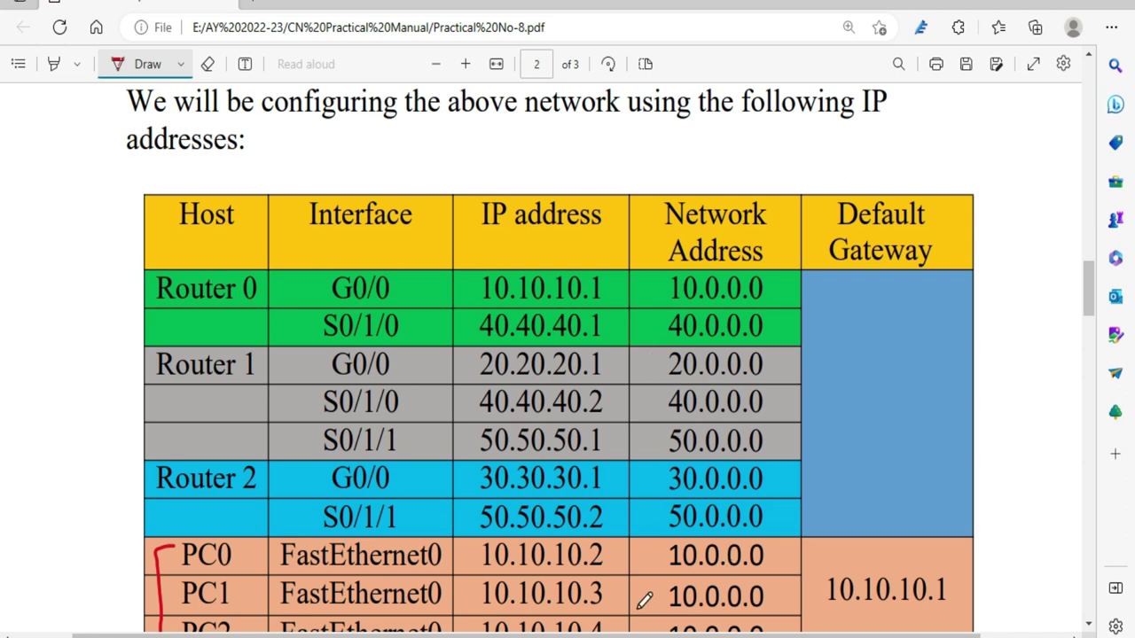
# - Switch to Cisco Packet Tracer and test the finished topology by sending a simple PDU from PC2 to PC4 twice
pyautogui.hotkey('alt', 'Tab')
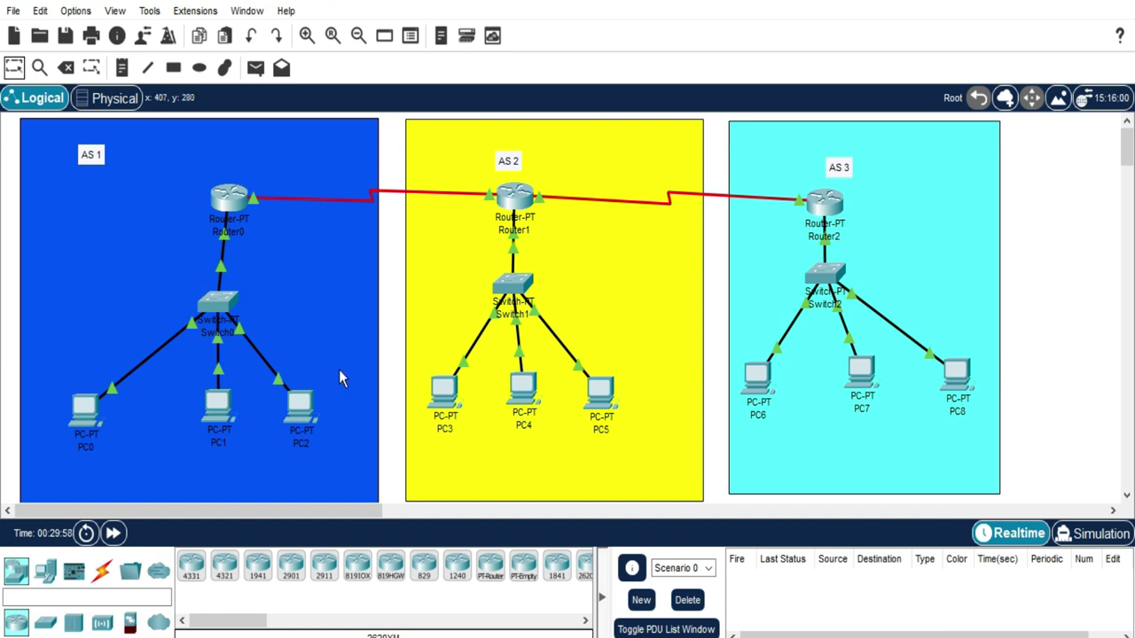
pyautogui.click(258, 77)
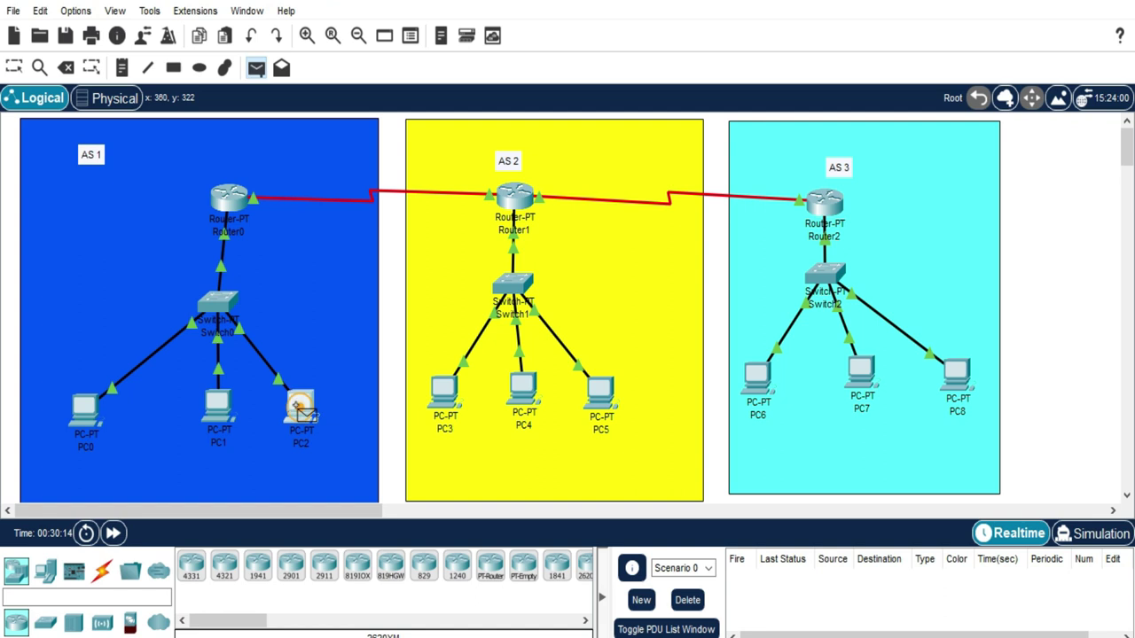
pyautogui.click(302, 410)
pyautogui.click(525, 395)
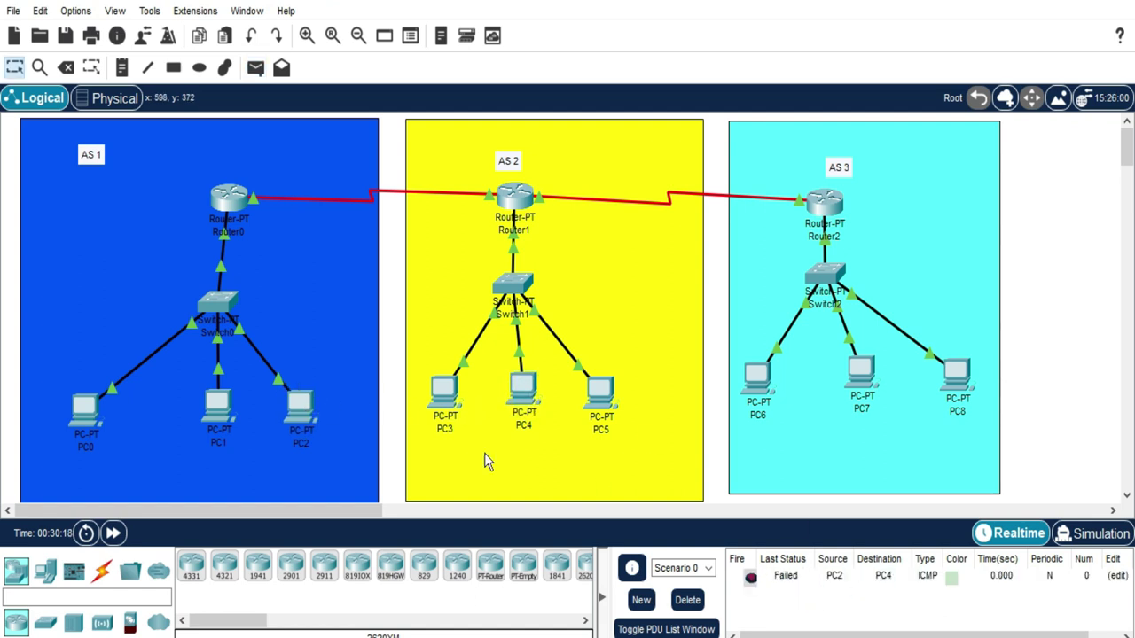
pyautogui.click(256, 68)
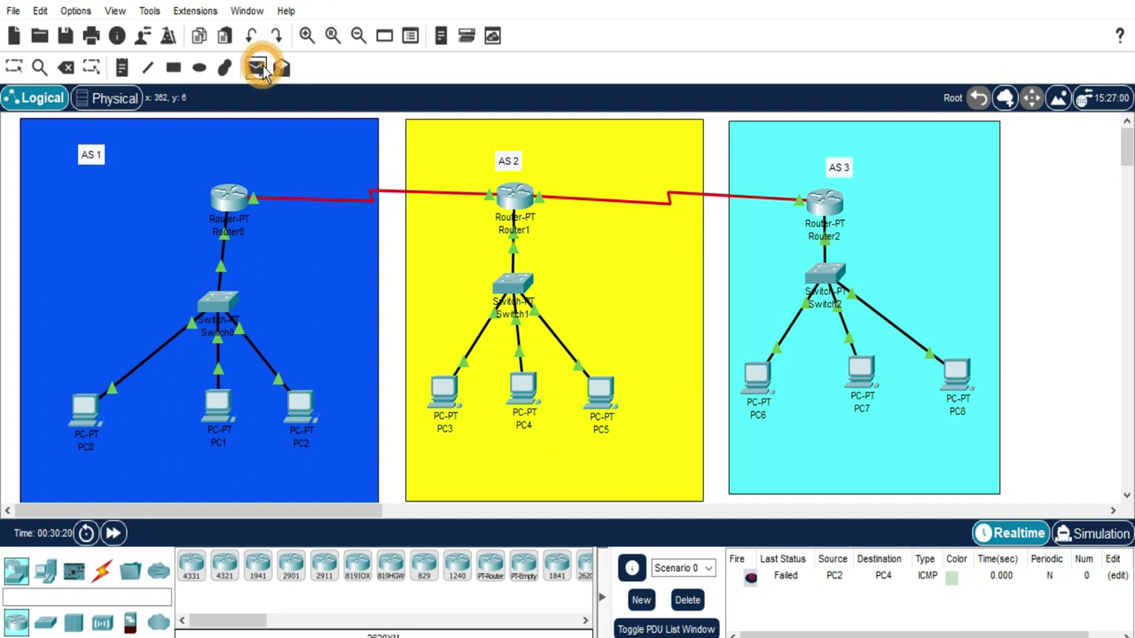
pyautogui.moveTo(523, 386)
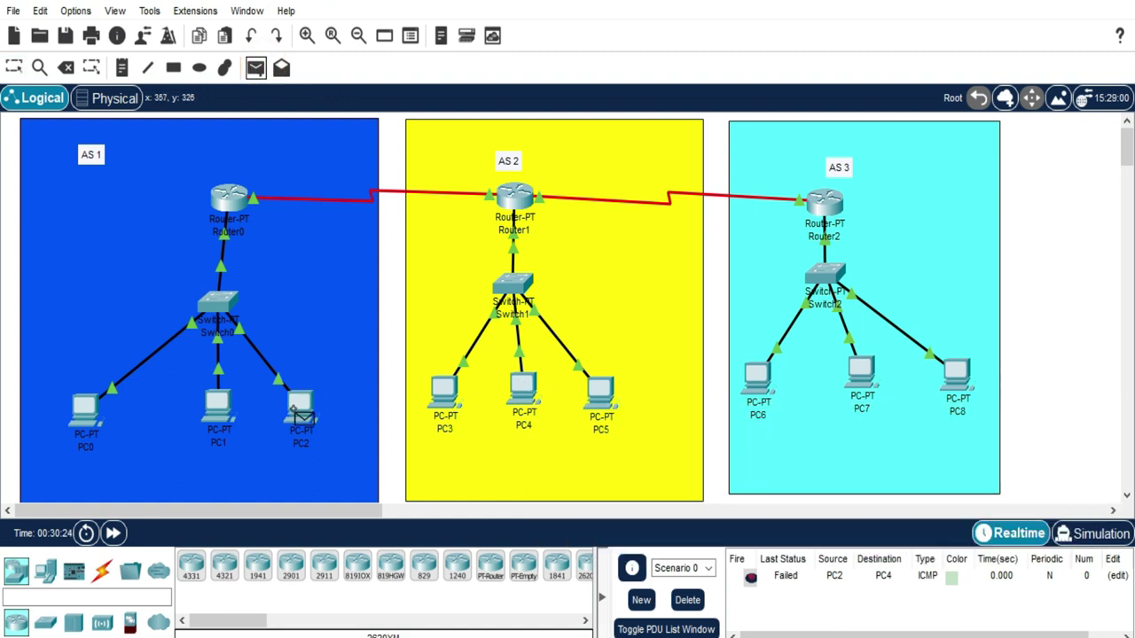
pyautogui.click(301, 412)
pyautogui.click(523, 394)
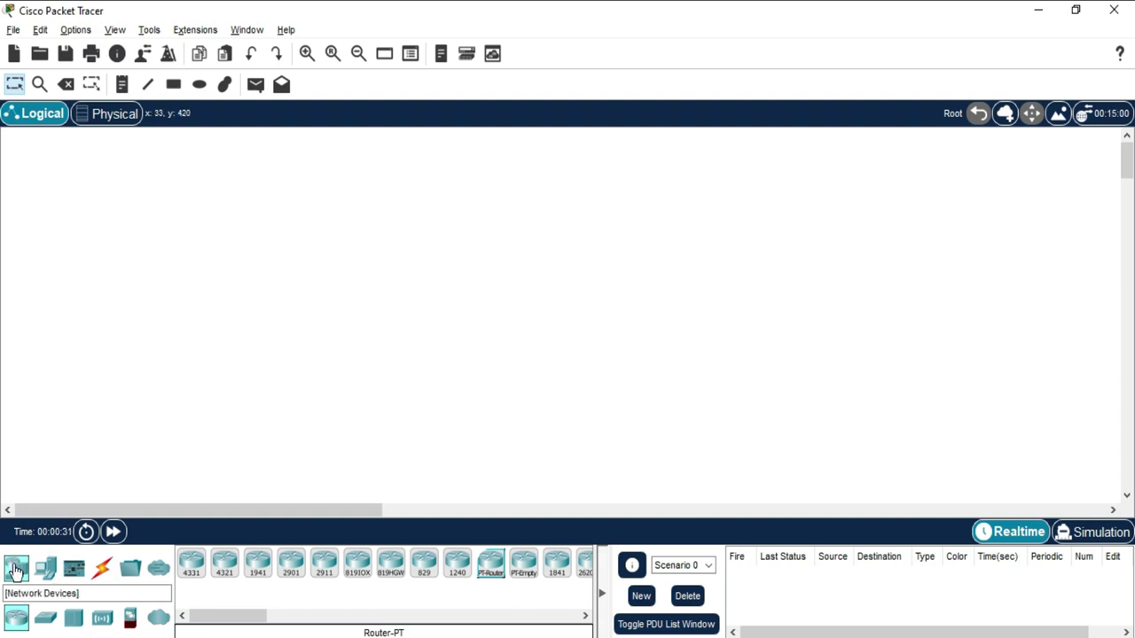
# - Place three PT-Router devices in a spaced row along the upper part of the empty logical workspace
pyautogui.click(490, 567)
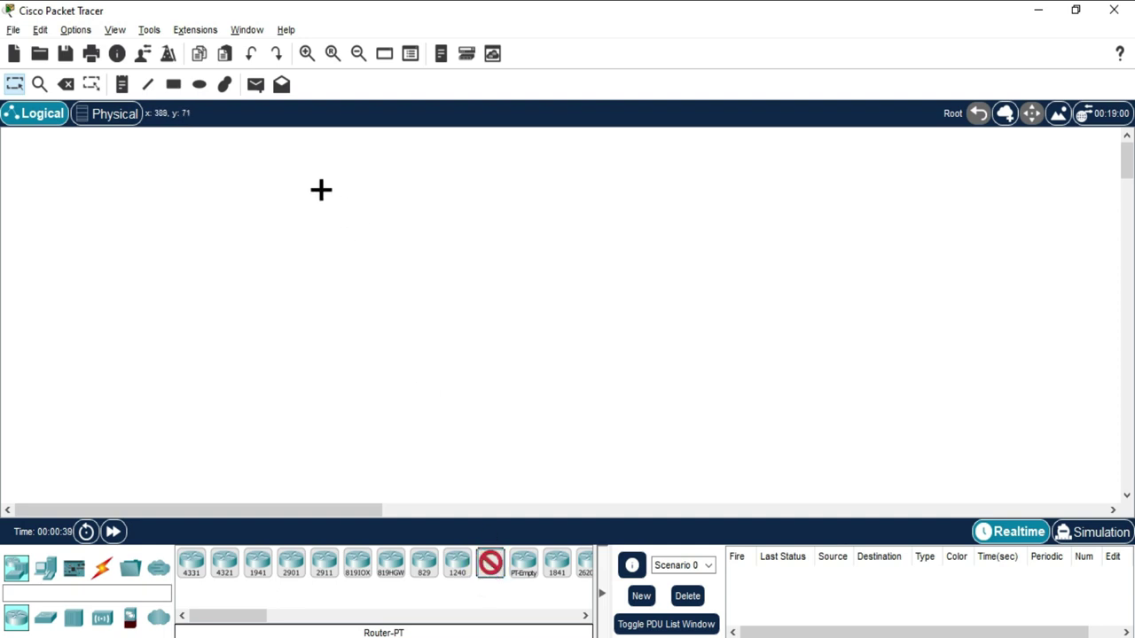
pyautogui.click(248, 170)
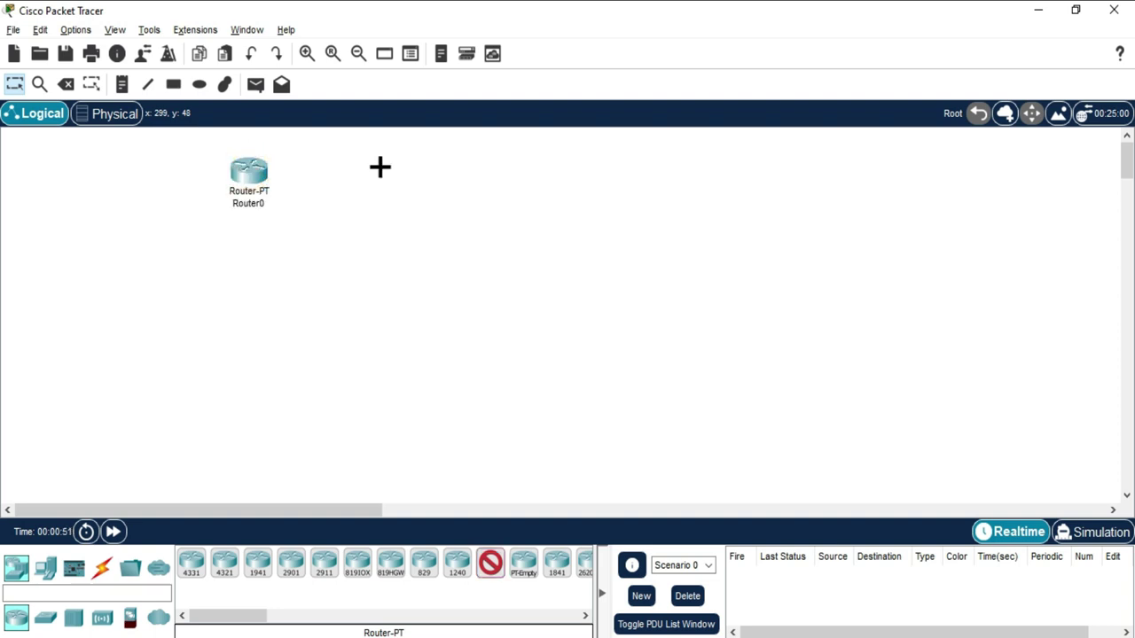
pyautogui.click(553, 172)
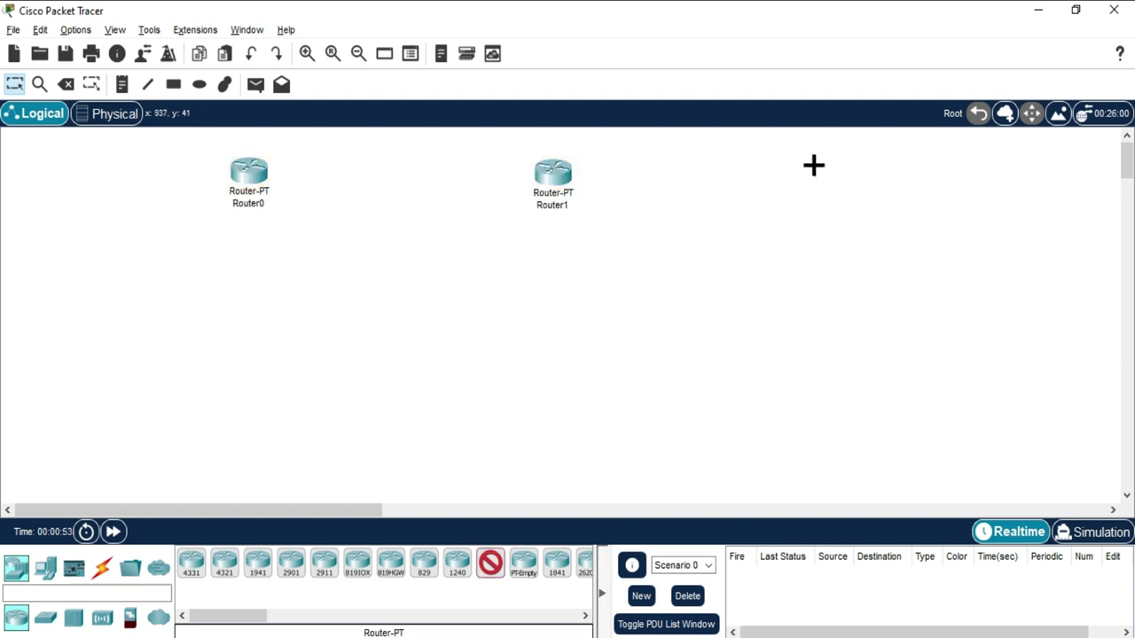
pyautogui.click(923, 169)
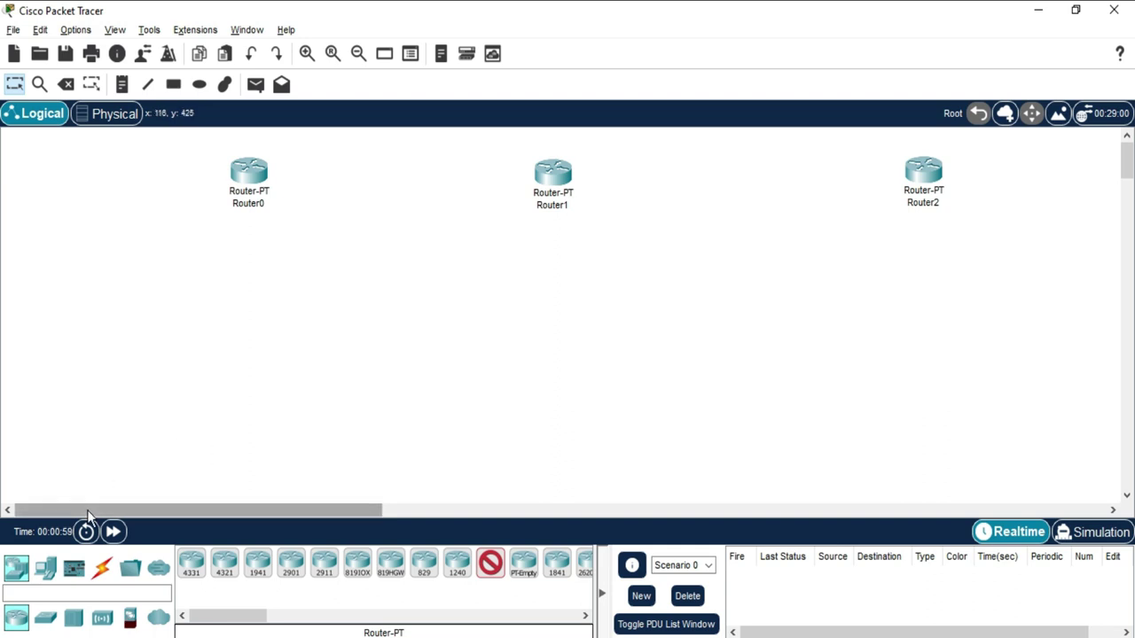
# - Place three PT-Switch devices in the workspace, one below each router
pyautogui.click(43, 621)
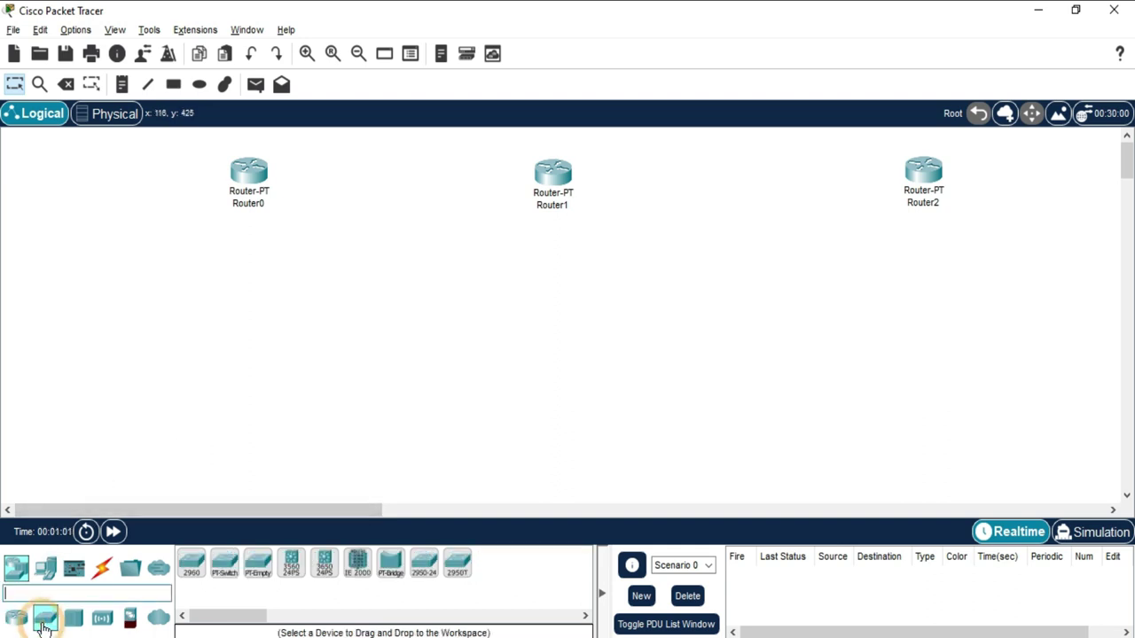
pyautogui.click(227, 577)
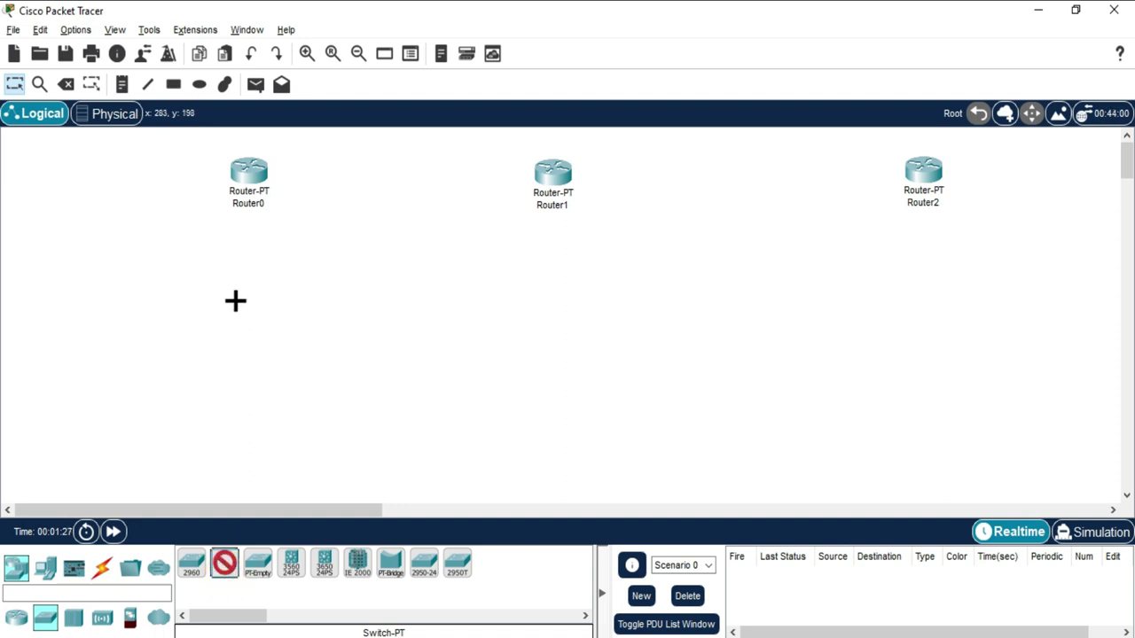
pyautogui.click(238, 259)
pyautogui.click(543, 258)
pyautogui.click(917, 263)
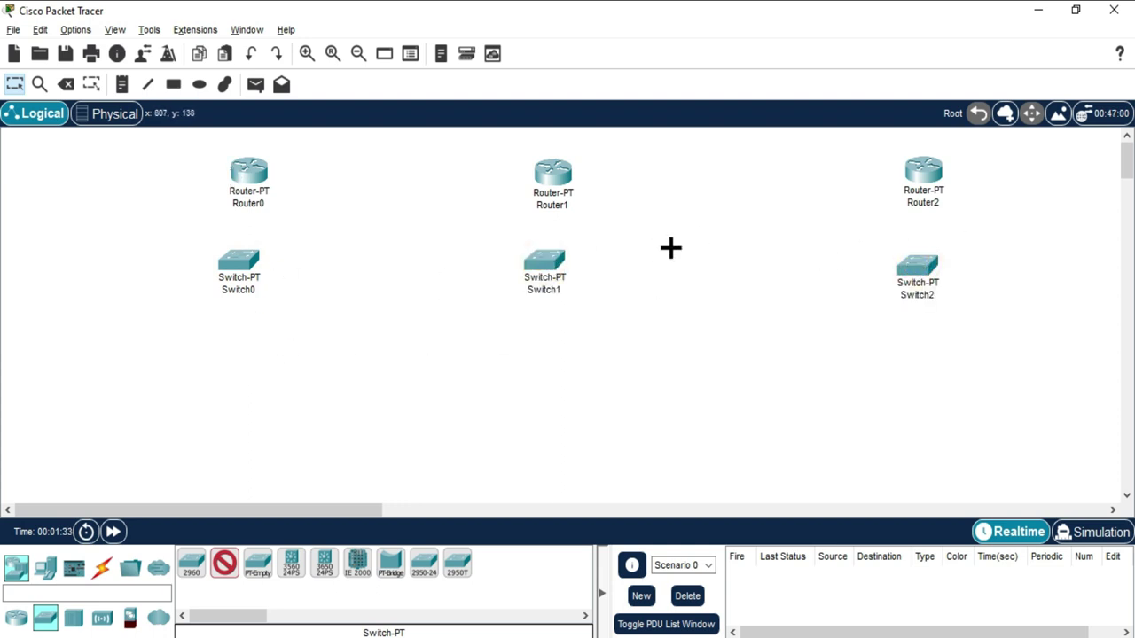
# - Place nine PCs in a row below the switches, three for each switch
pyautogui.click(45, 575)
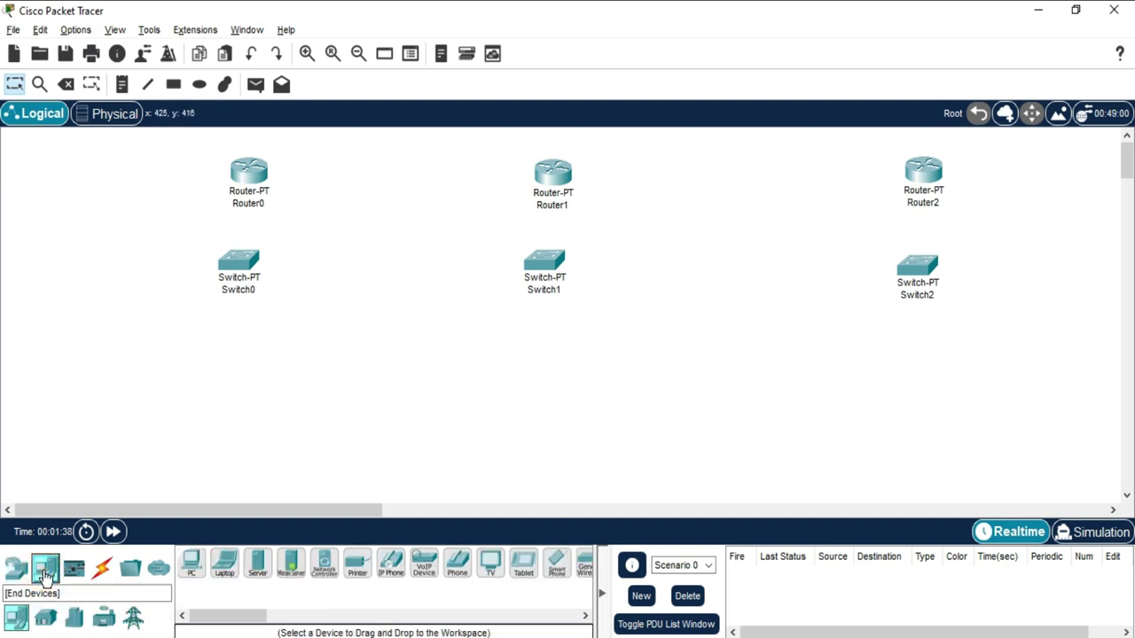
pyautogui.click(193, 568)
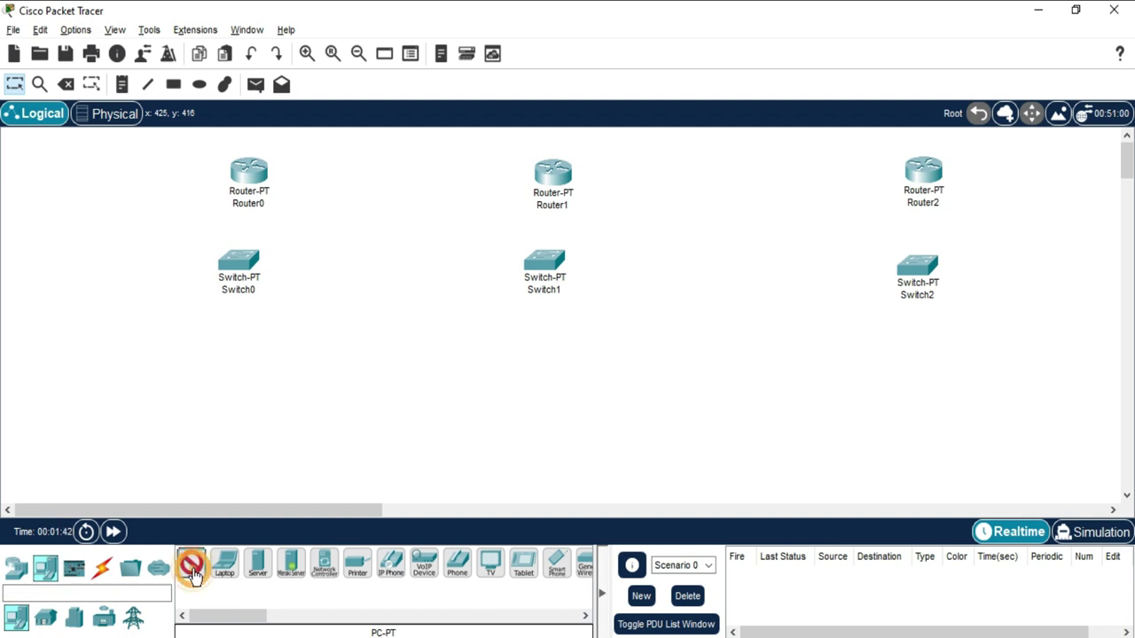
pyautogui.click(75, 379)
pyautogui.click(211, 373)
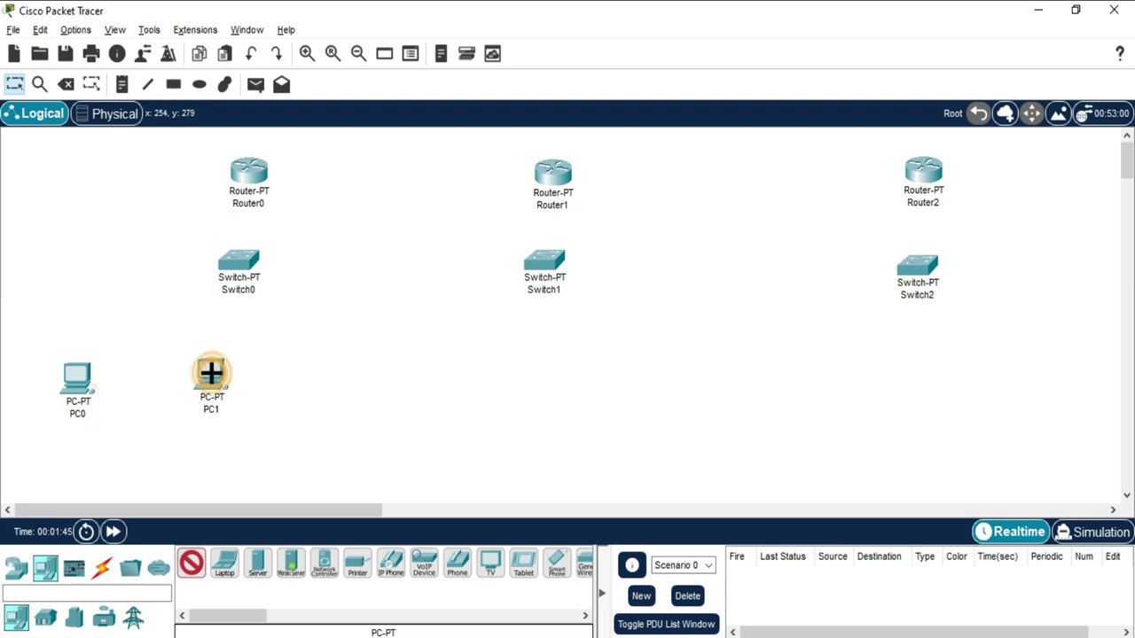
pyautogui.click(329, 373)
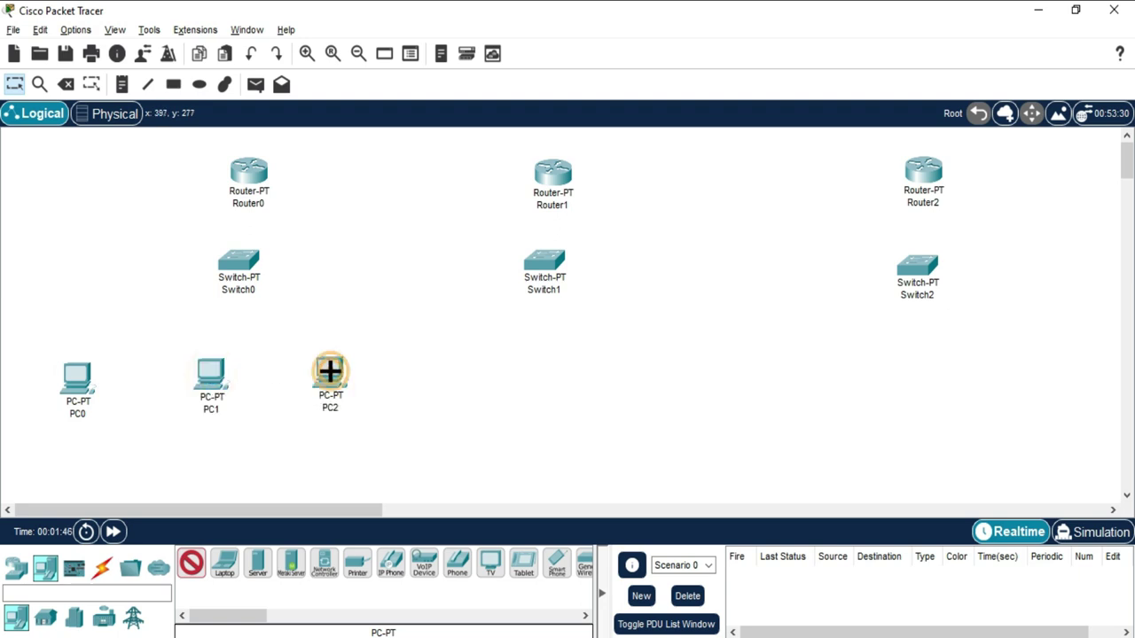
pyautogui.click(455, 361)
pyautogui.click(566, 361)
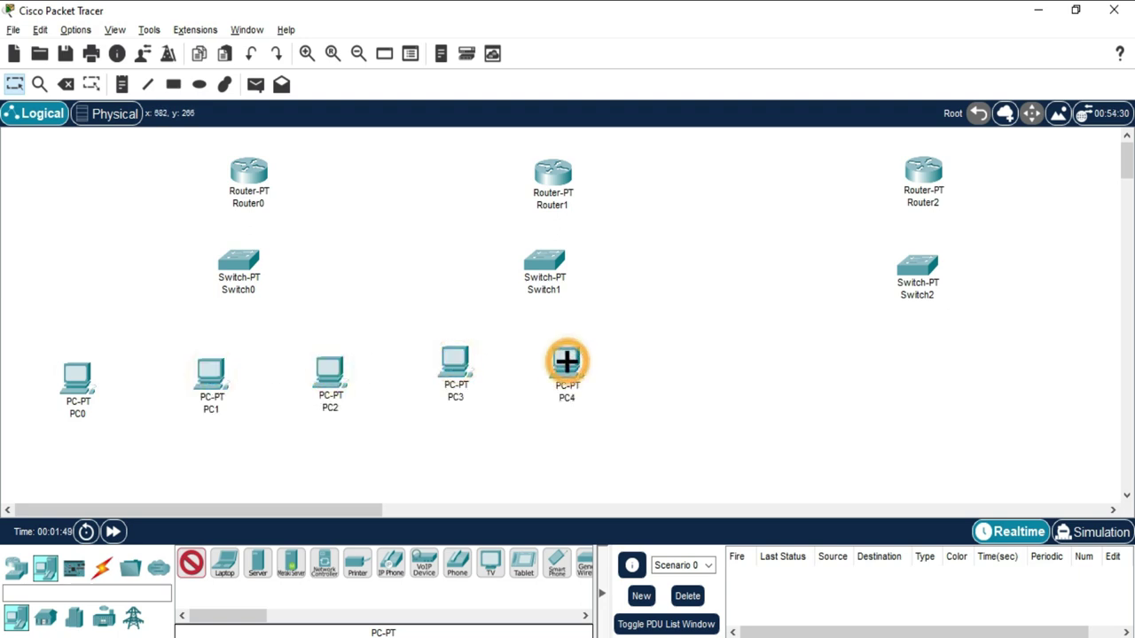
pyautogui.click(664, 359)
pyautogui.click(809, 358)
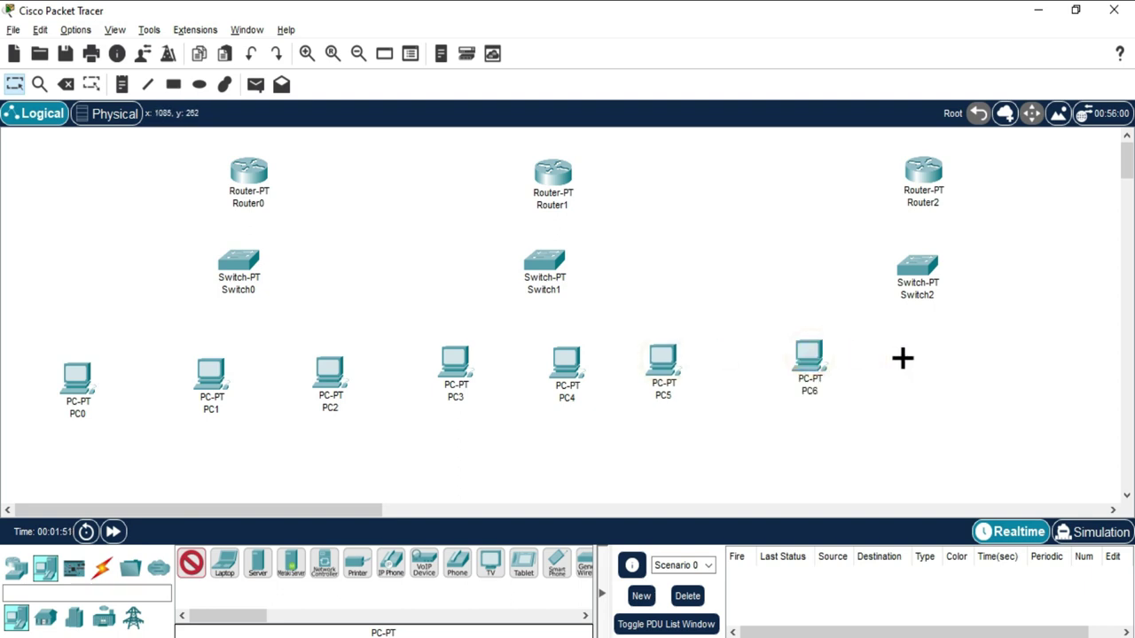
pyautogui.click(929, 352)
pyautogui.click(1013, 344)
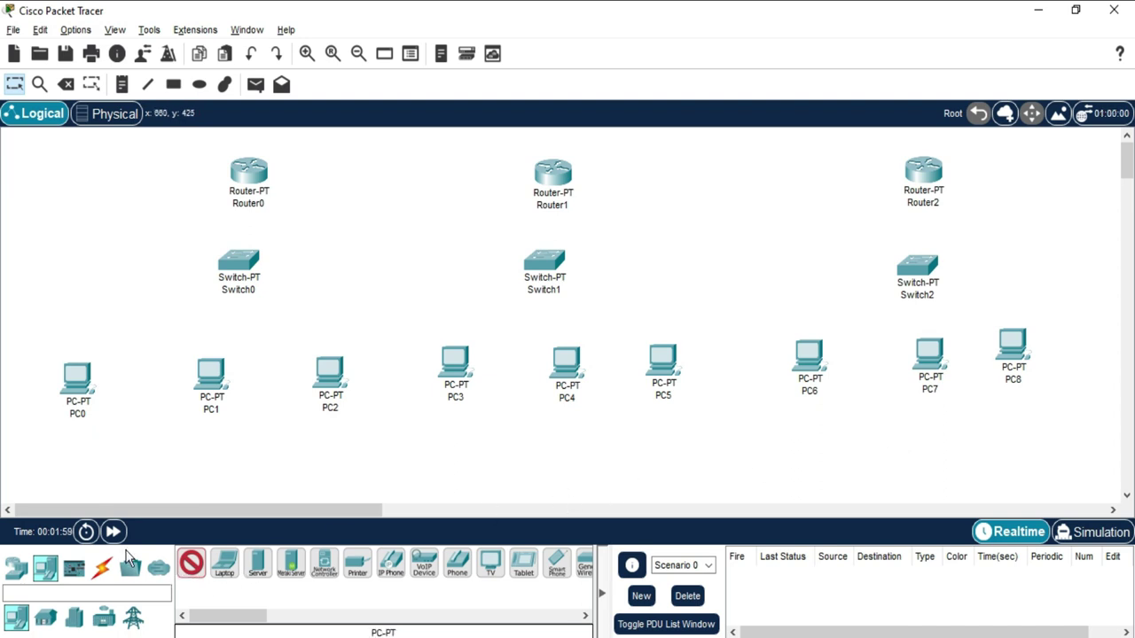
# - Connect PC0, PC1 and PC2 to Switch0, and Switch0 to Router0, using automatically chosen connection types
pyautogui.click(103, 572)
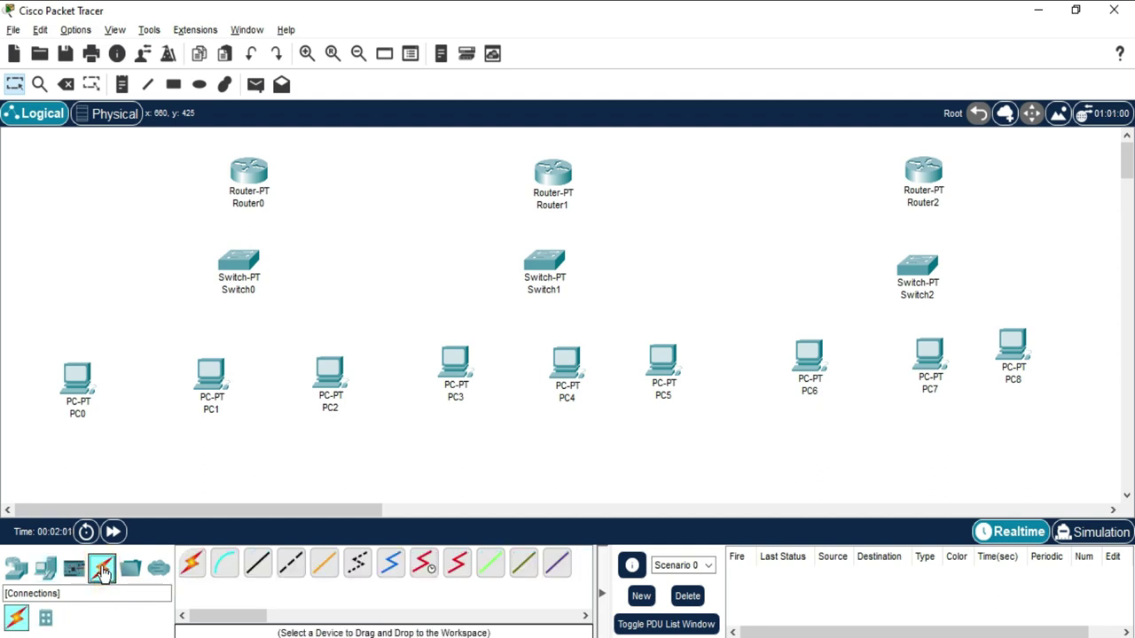
pyautogui.click(192, 567)
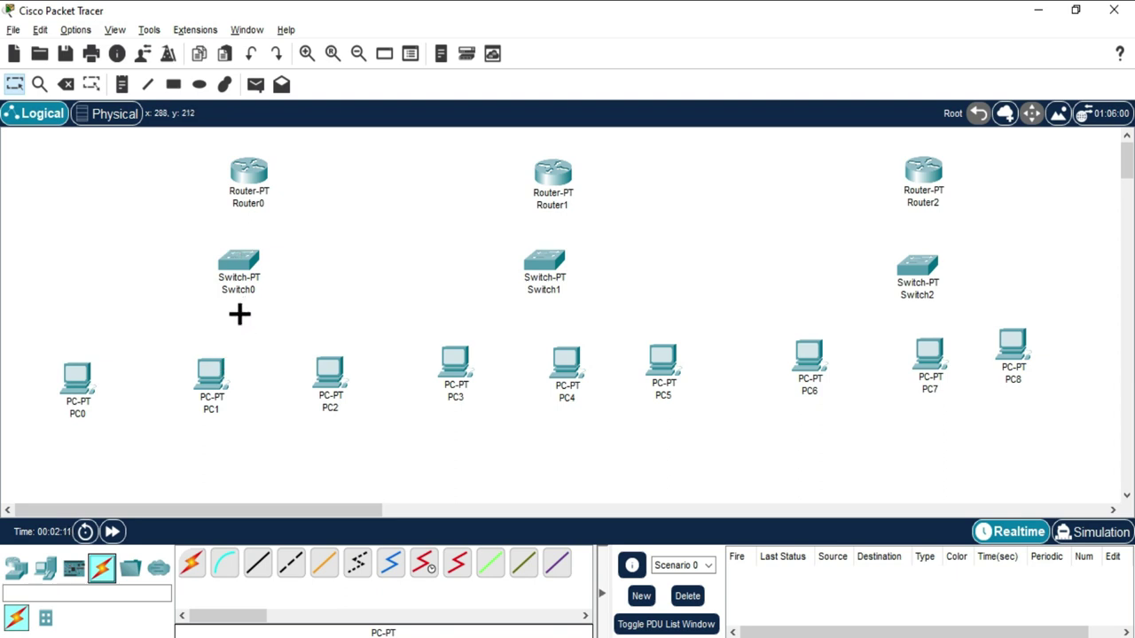
pyautogui.click(190, 571)
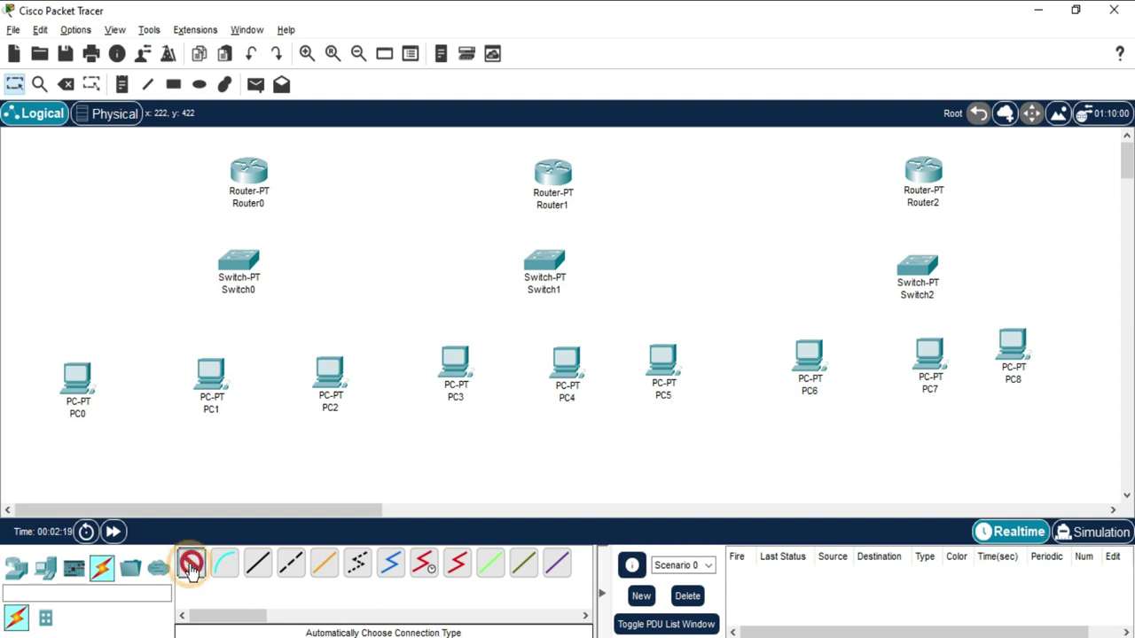
pyautogui.click(84, 380)
pyautogui.click(247, 256)
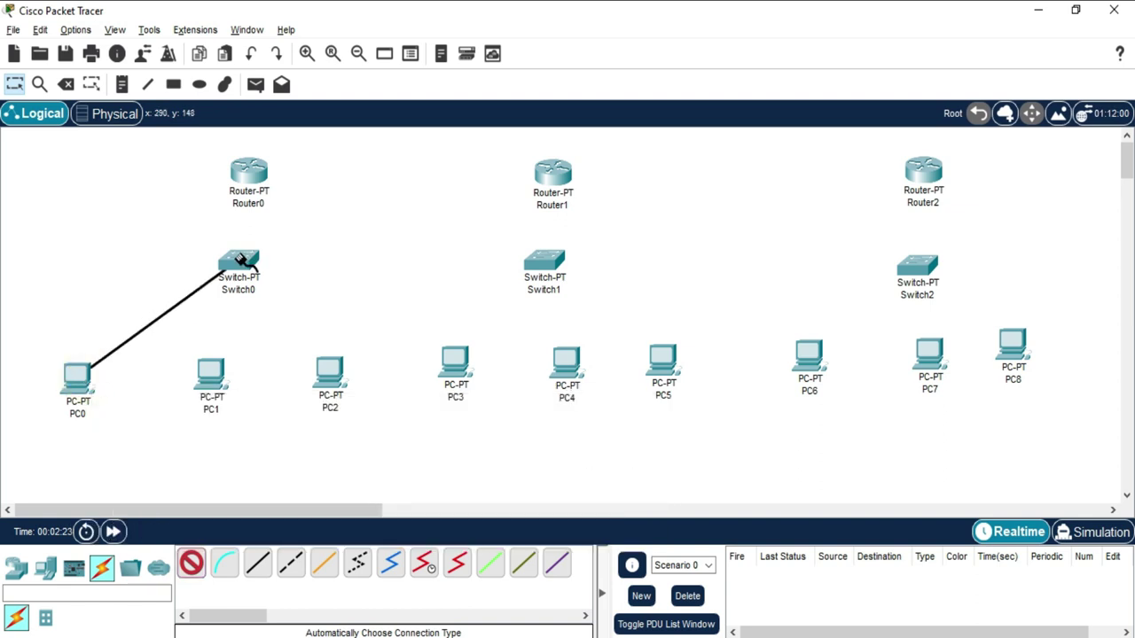
pyautogui.click(218, 385)
pyautogui.click(242, 259)
pyautogui.click(335, 371)
pyautogui.click(251, 264)
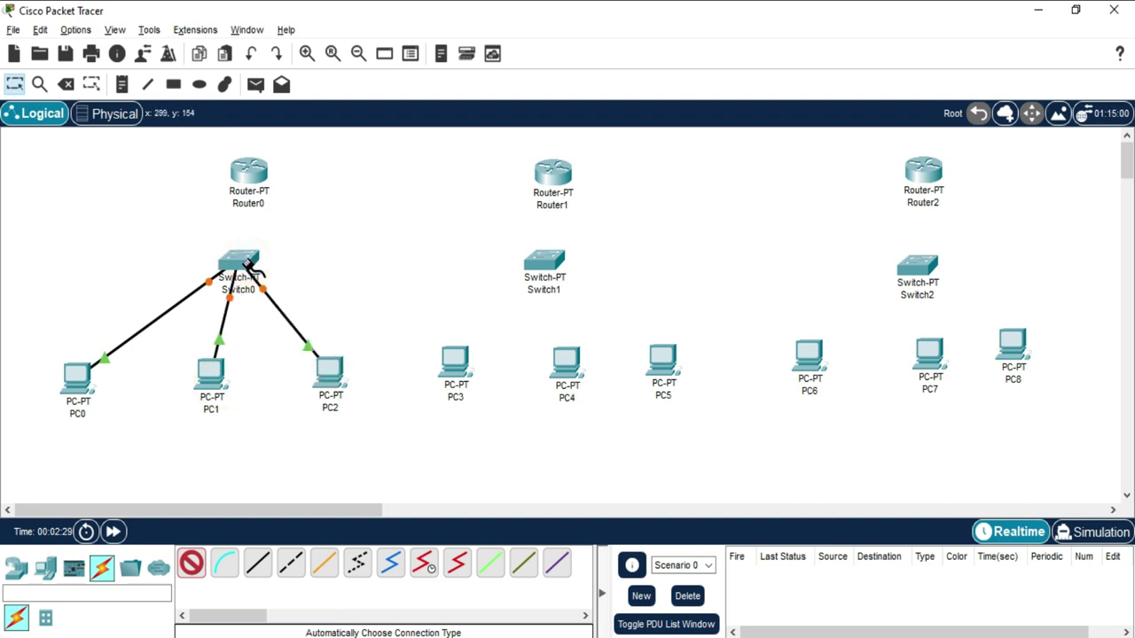
pyautogui.click(247, 258)
pyautogui.click(251, 175)
# - Cable PC3, PC4 and PC5 to Switch1 and PC6, PC7 and PC8 to Switch2, and link Switch1 to Router1 and Switch2 to Router2
pyautogui.click(459, 371)
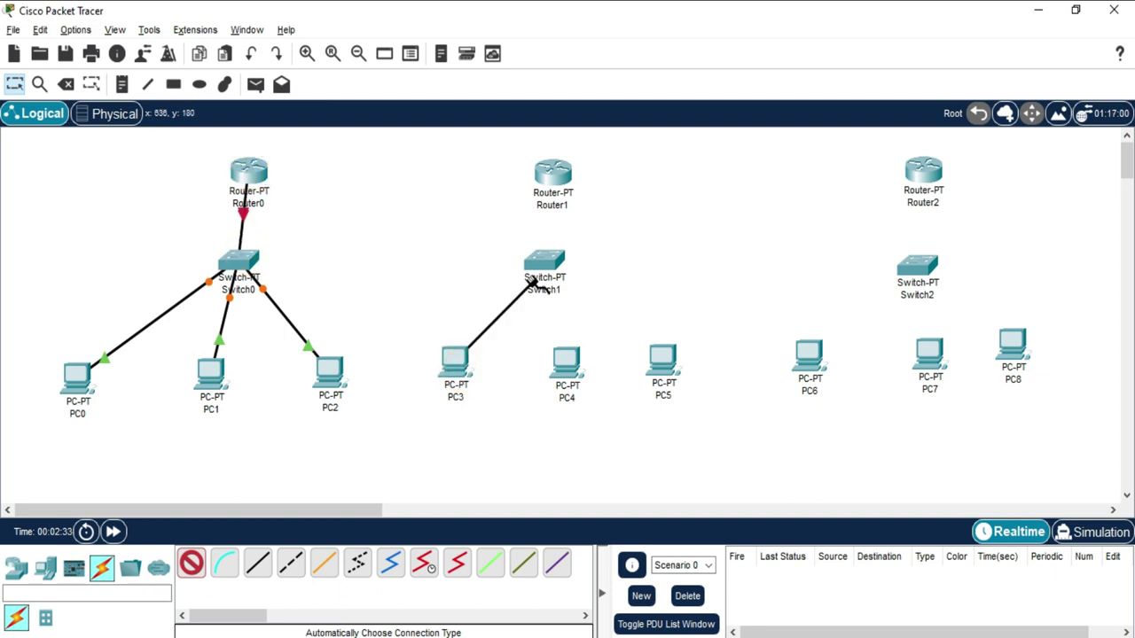
pyautogui.click(543, 262)
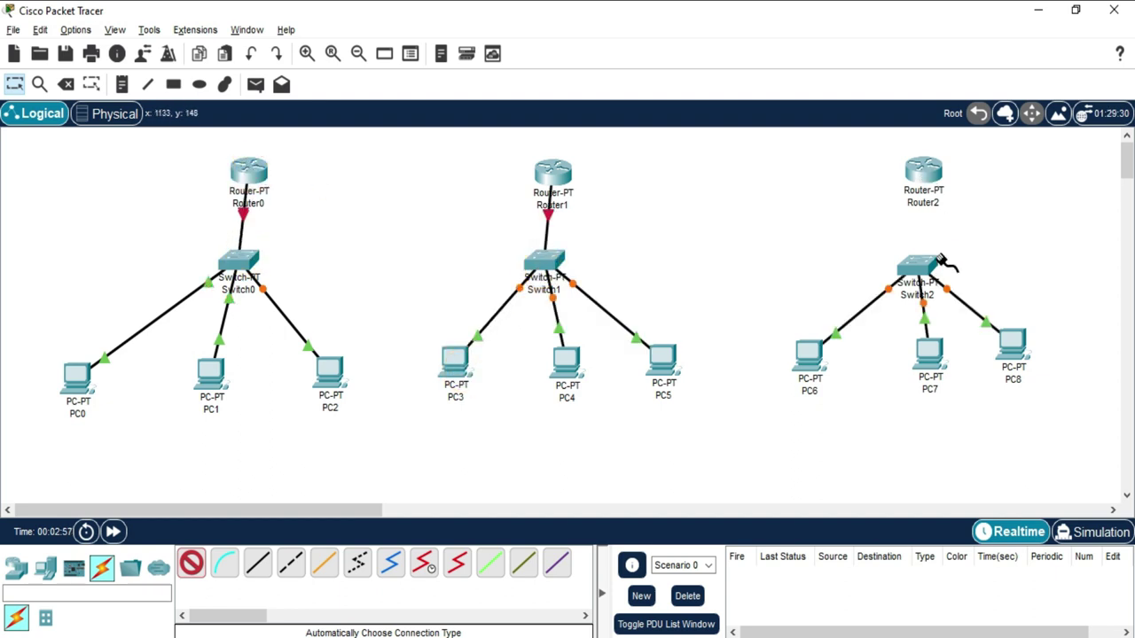
pyautogui.click(935, 261)
pyautogui.click(924, 170)
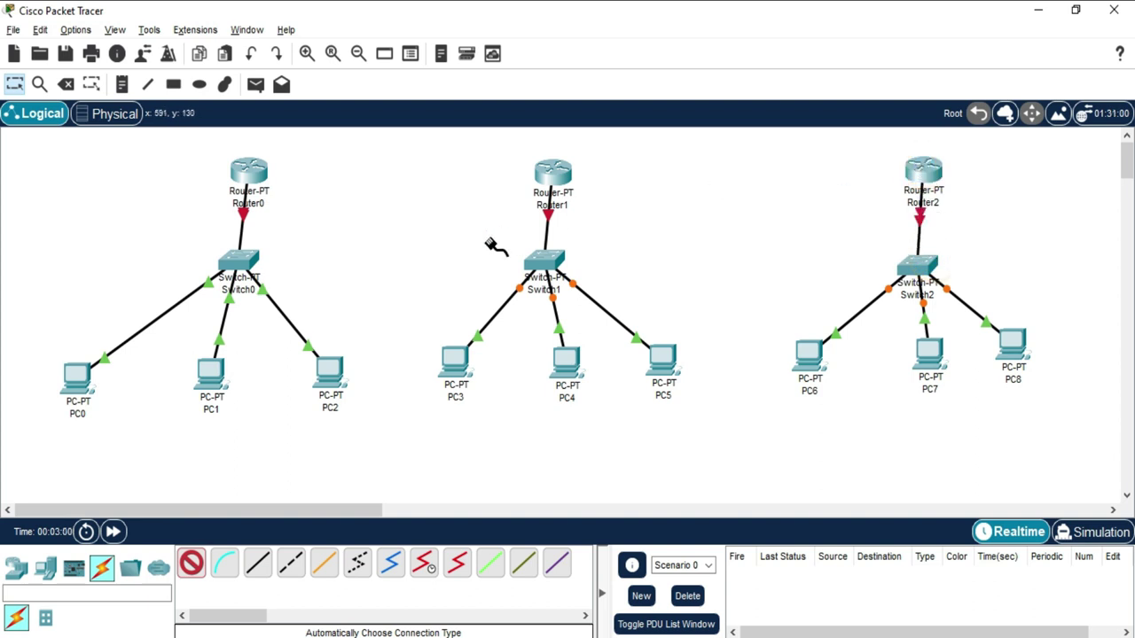
# - Link Router0 to Router1 and Router1 to Router2 with automatically chosen connections, then leave the connection tool
pyautogui.click(260, 174)
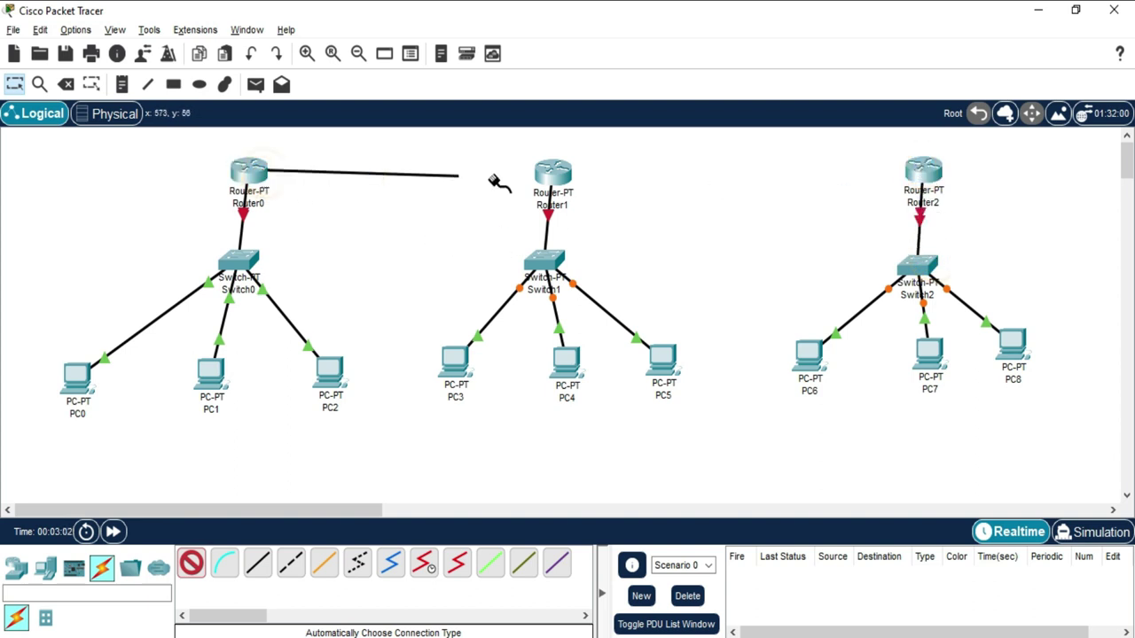
pyautogui.click(559, 175)
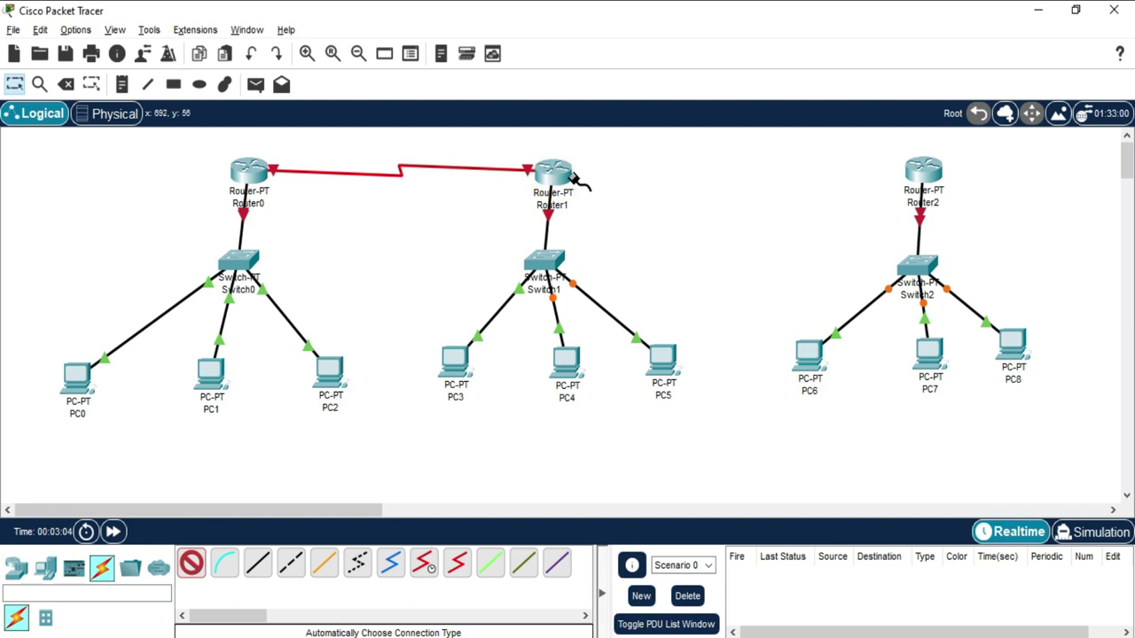
pyautogui.click(572, 178)
pyautogui.click(918, 171)
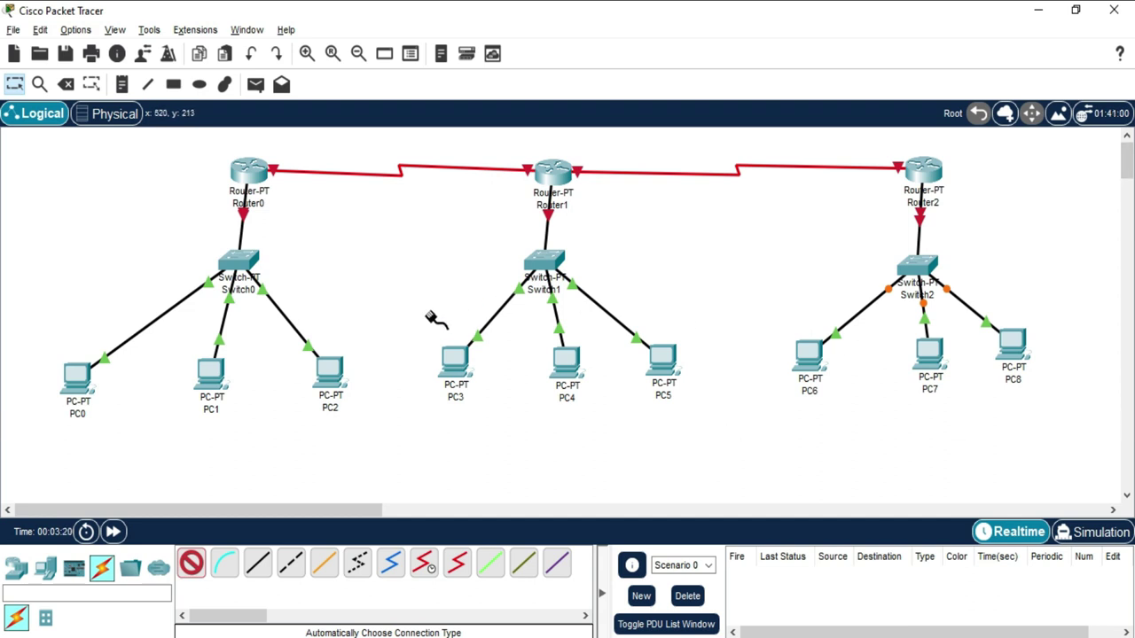
pyautogui.click(191, 564)
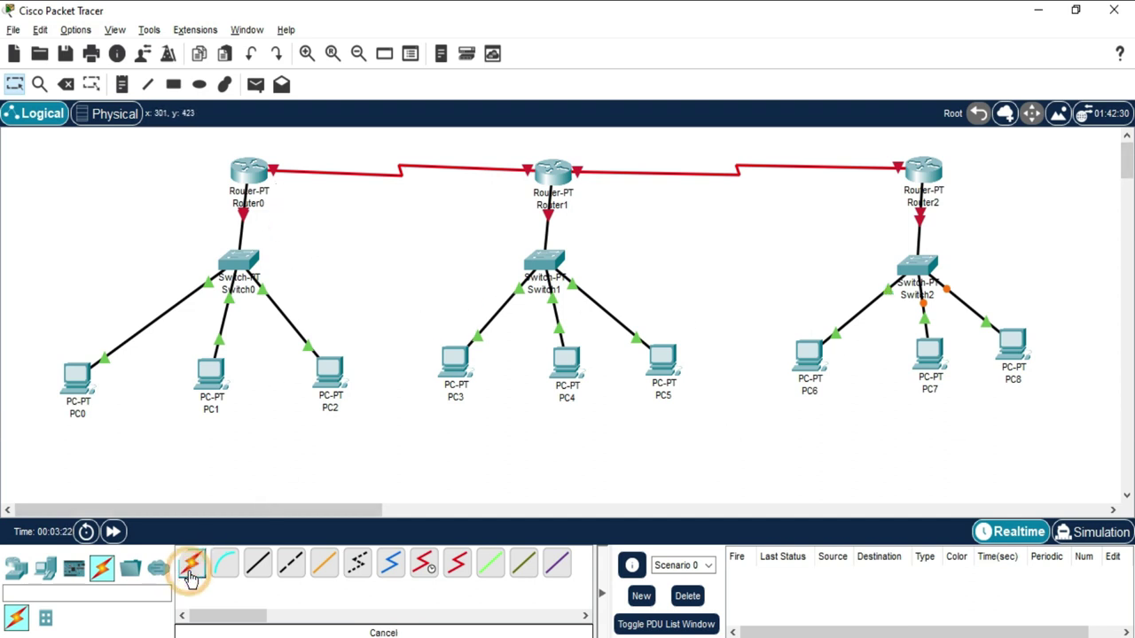
# - Open the IP Configuration of PC0
pyautogui.click(75, 398)
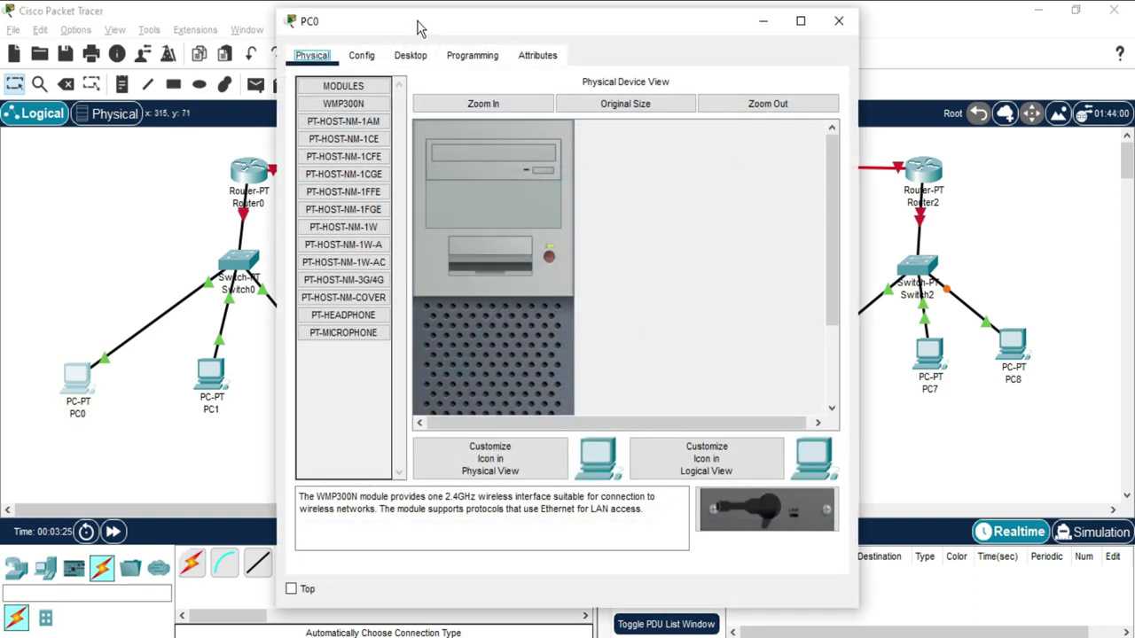
pyautogui.click(408, 56)
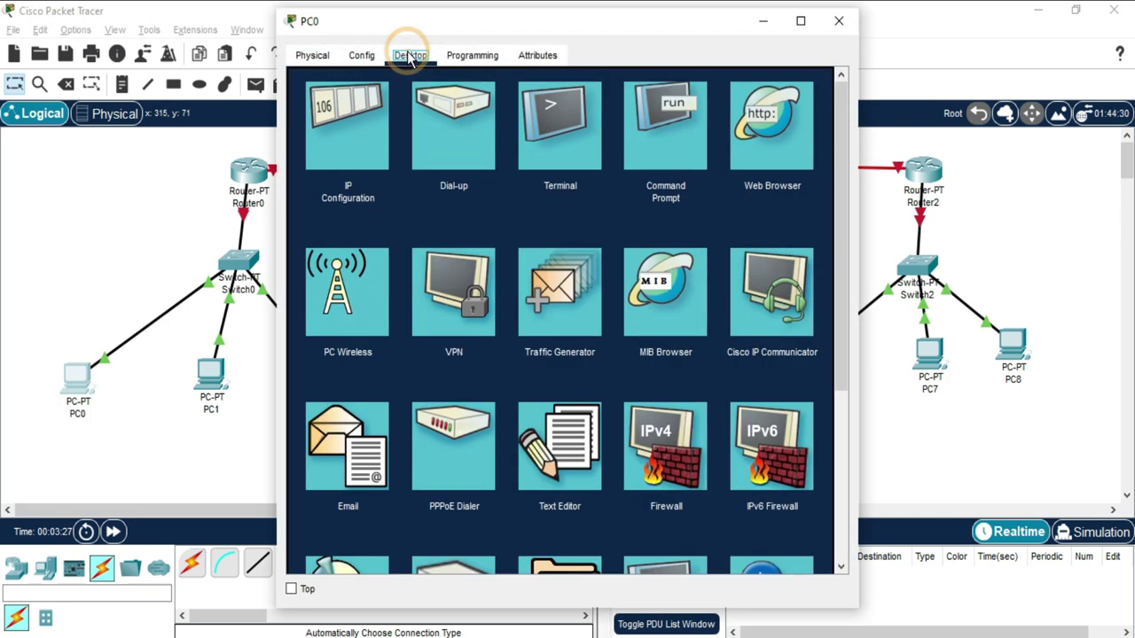
pyautogui.click(345, 126)
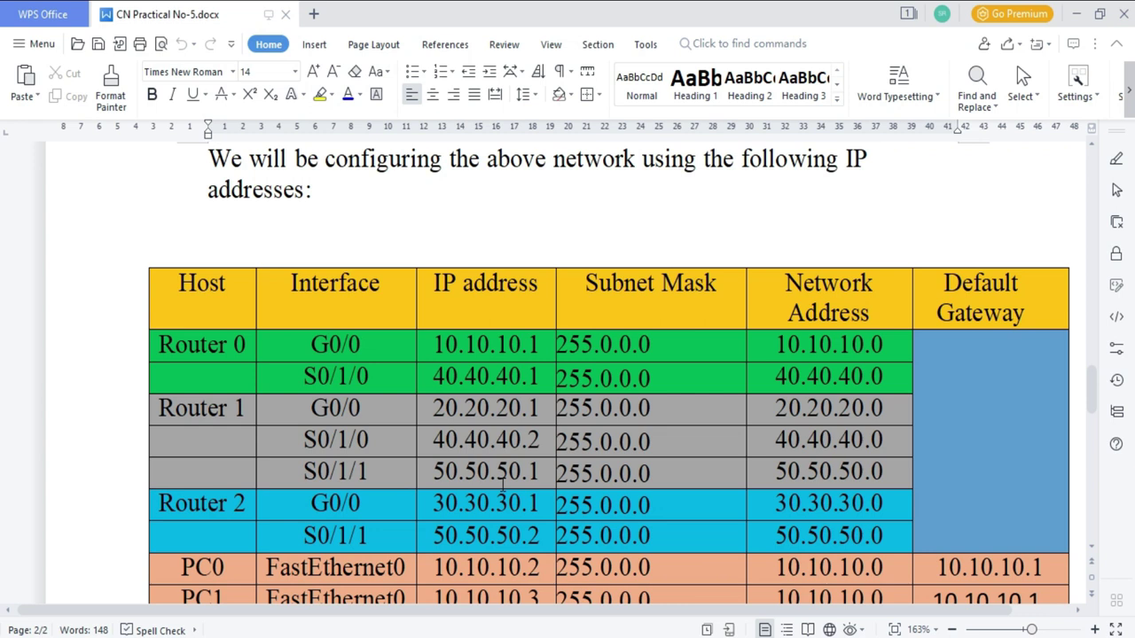
# - In the CN Practical No-5 document in WPS Office, examine the IP, network and default gateway addresses for PC0 to PC2
pyautogui.scroll(-3, 503, 486)
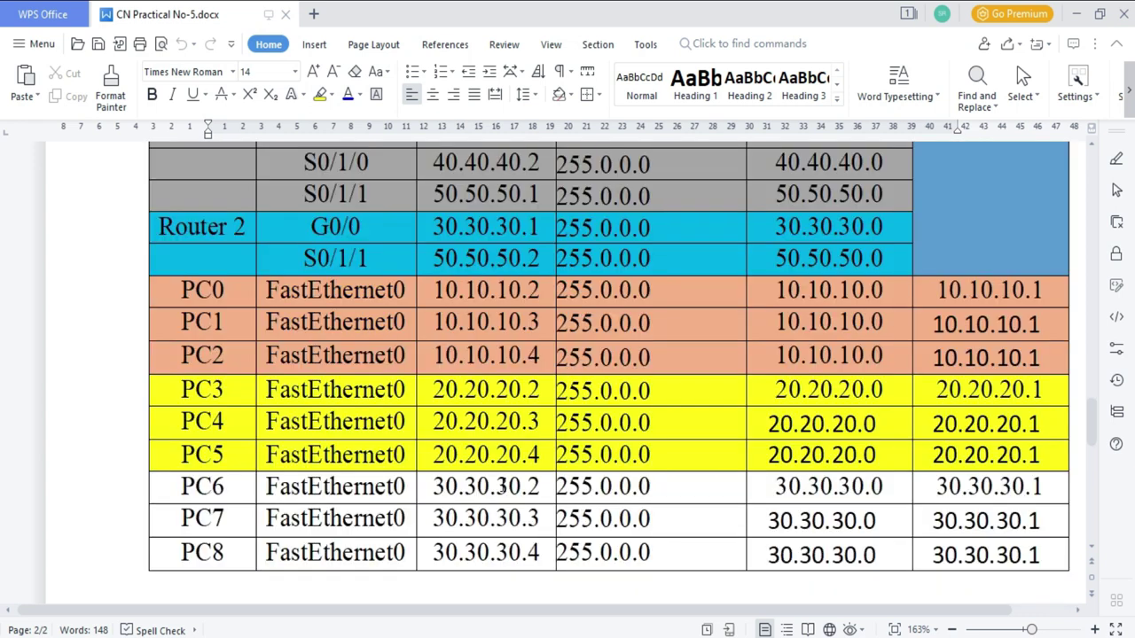
pyautogui.moveTo(422, 290); pyautogui.dragTo(539, 290)
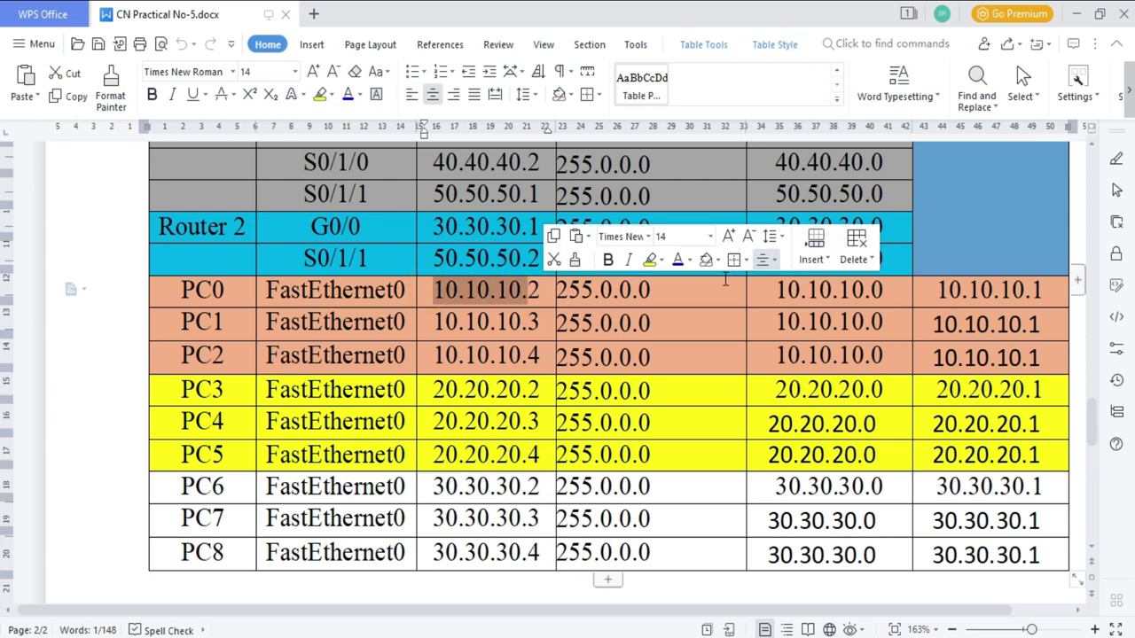
pyautogui.click(938, 290)
pyautogui.moveTo(939, 290); pyautogui.dragTo(1048, 279)
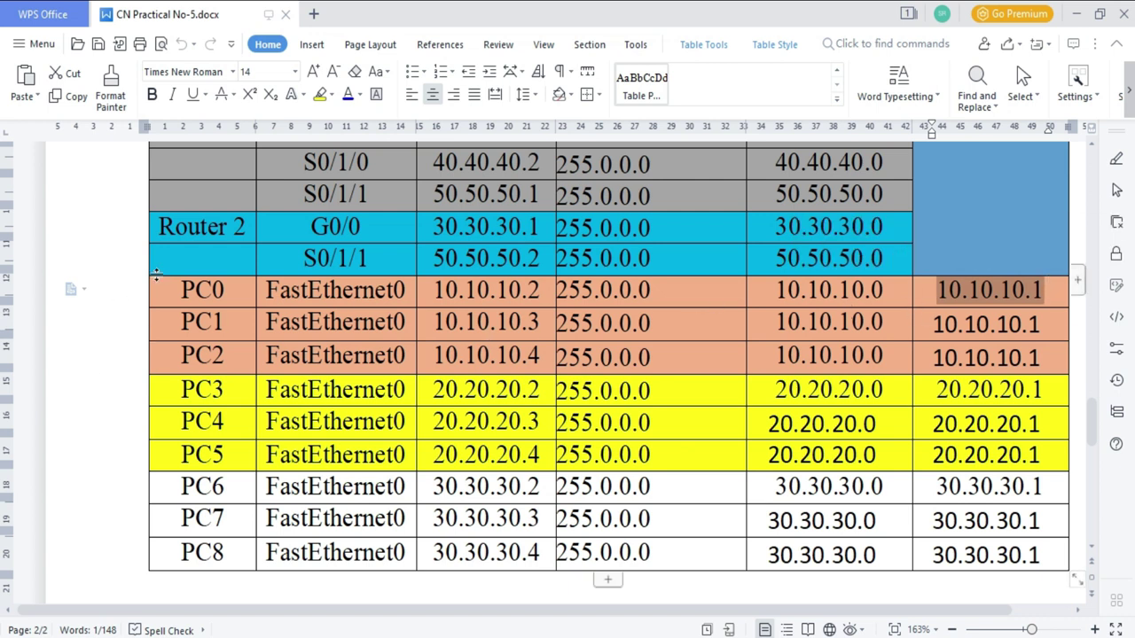
pyautogui.moveTo(166, 289); pyautogui.dragTo(645, 345)
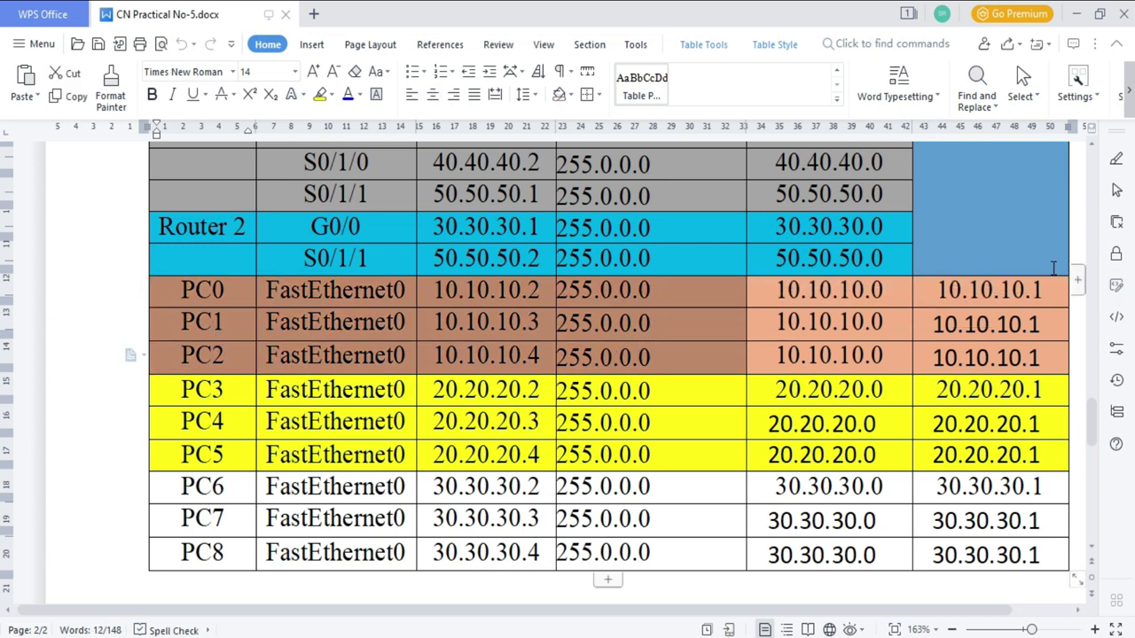
pyautogui.moveTo(1048, 284); pyautogui.dragTo(1051, 357)
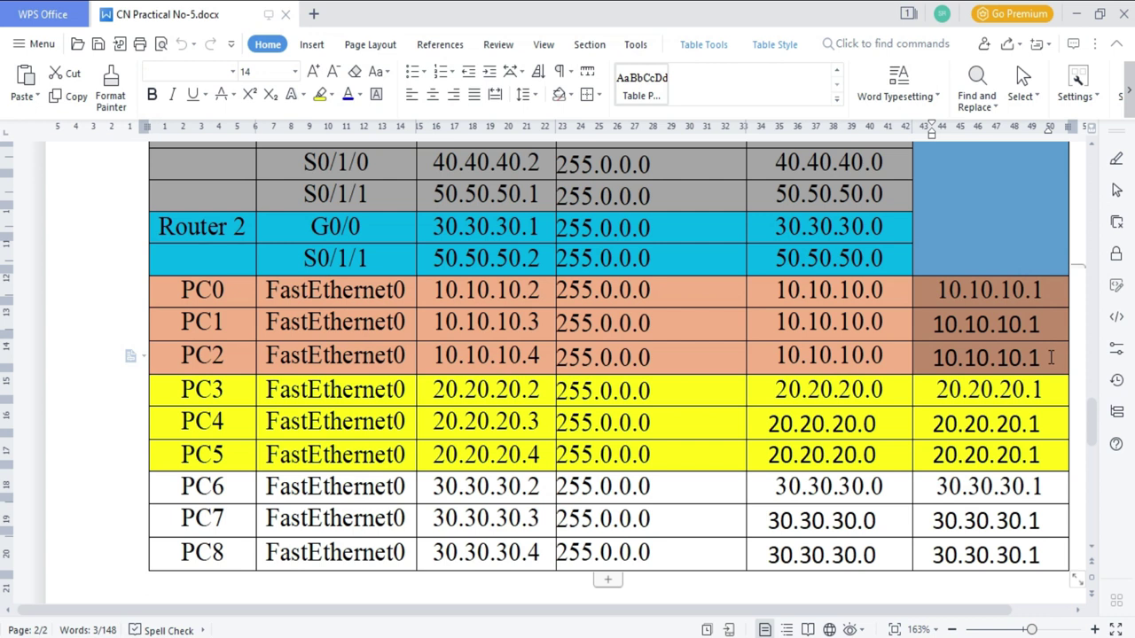
pyautogui.moveTo(433, 282); pyautogui.dragTo(536, 300)
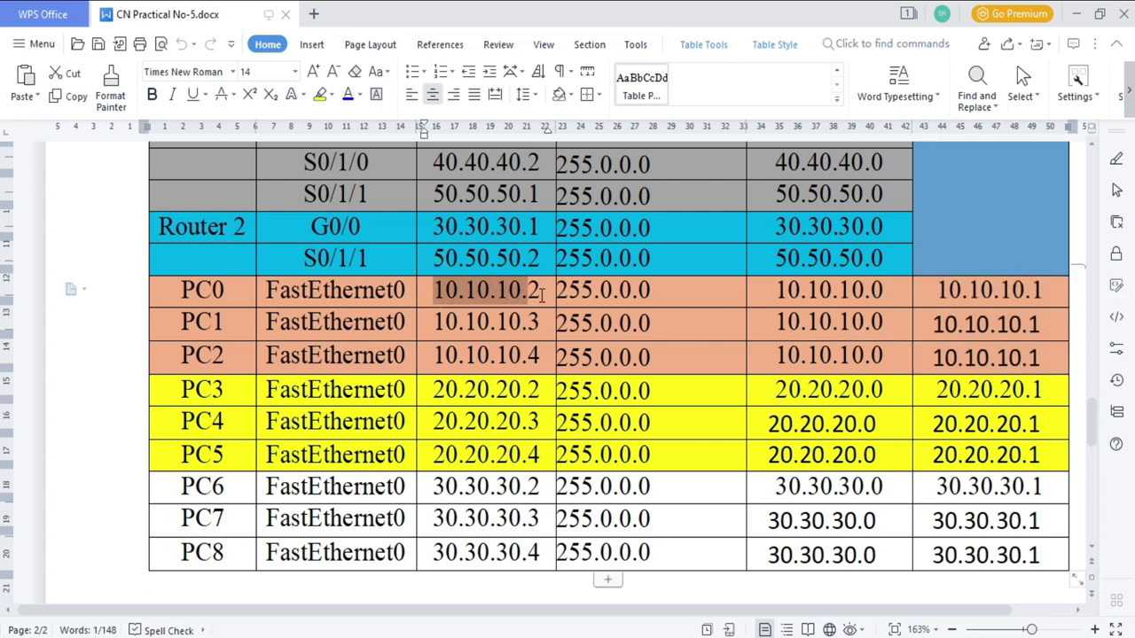
pyautogui.click(542, 294)
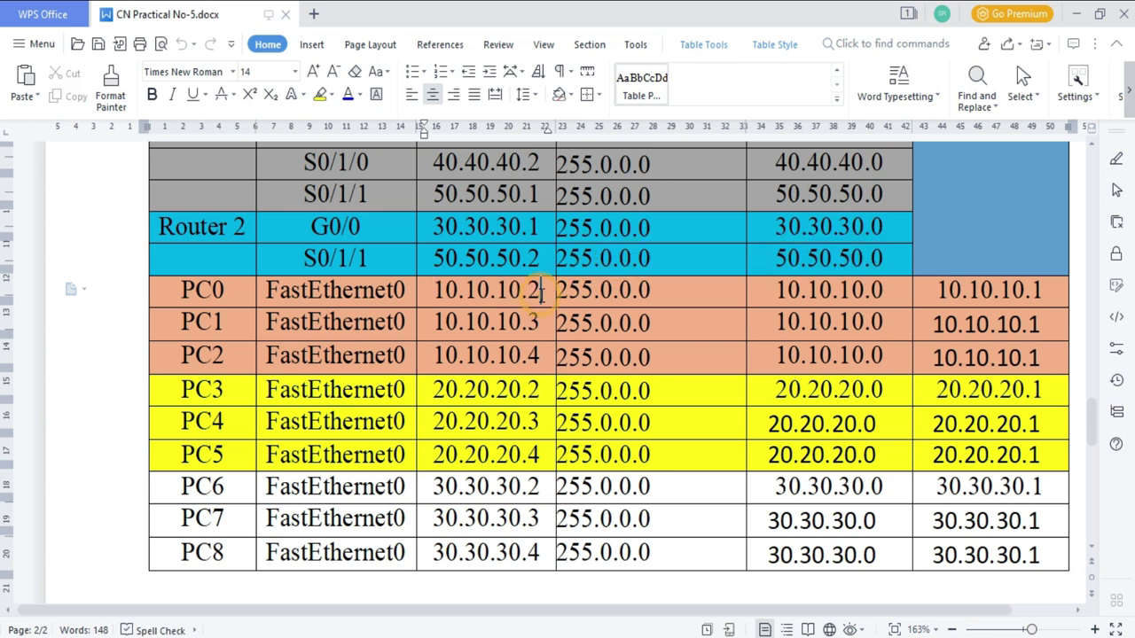
pyautogui.click(543, 325)
pyautogui.click(539, 357)
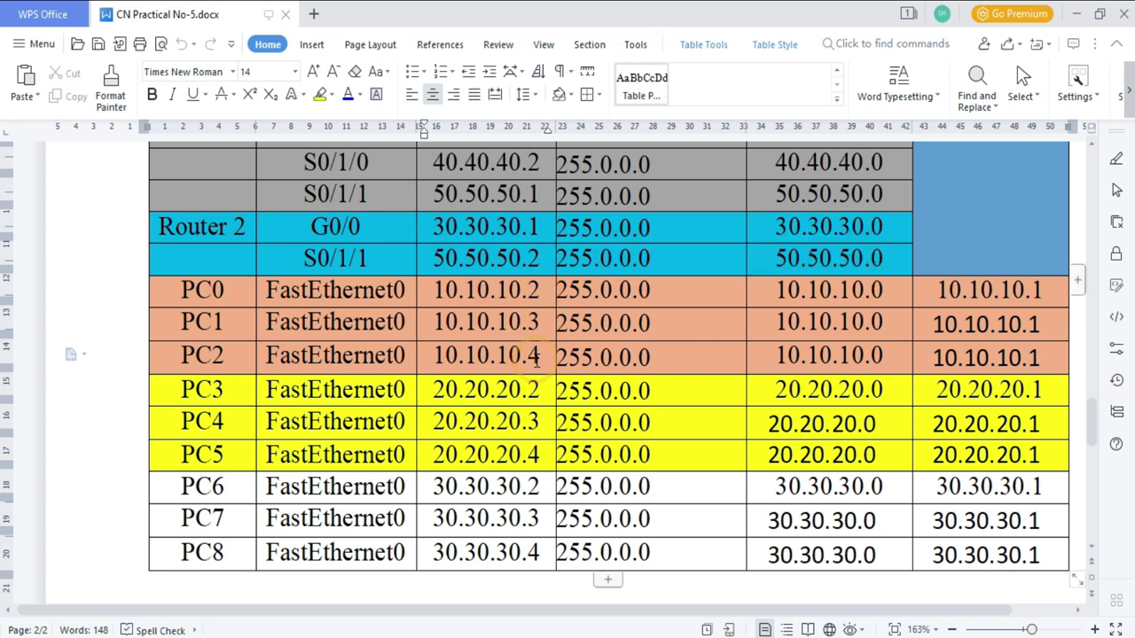
pyautogui.moveTo(781, 293); pyautogui.dragTo(894, 298)
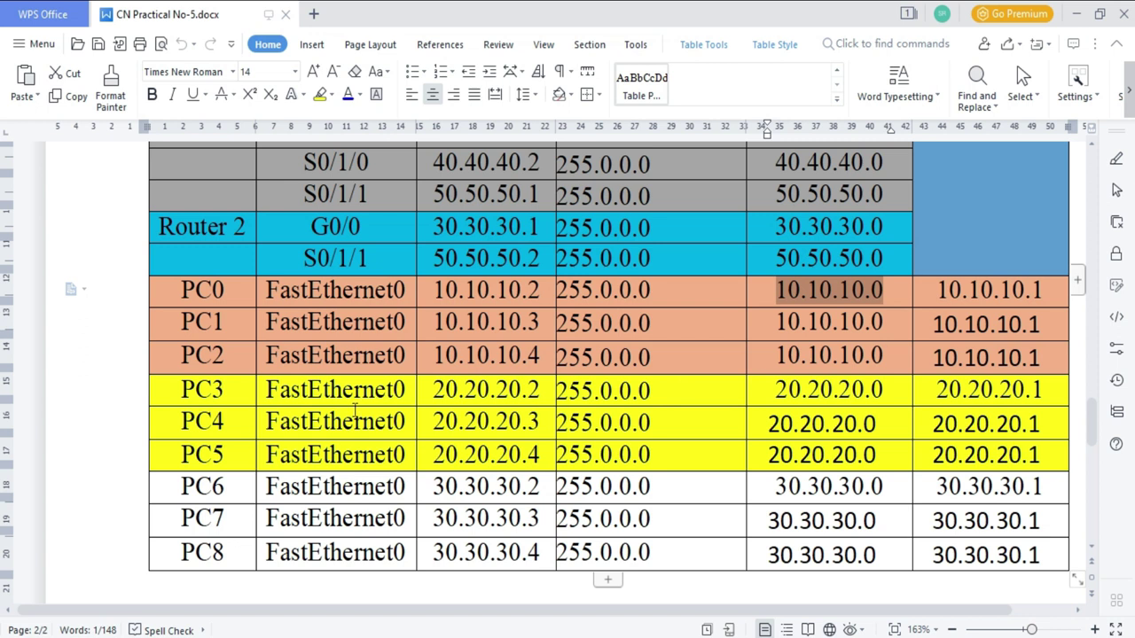
# - Examine the IP addresses, default gateways and network address listed for PC3 to PC5 in the IP table
pyautogui.moveTo(244, 390); pyautogui.dragTo(239, 455)
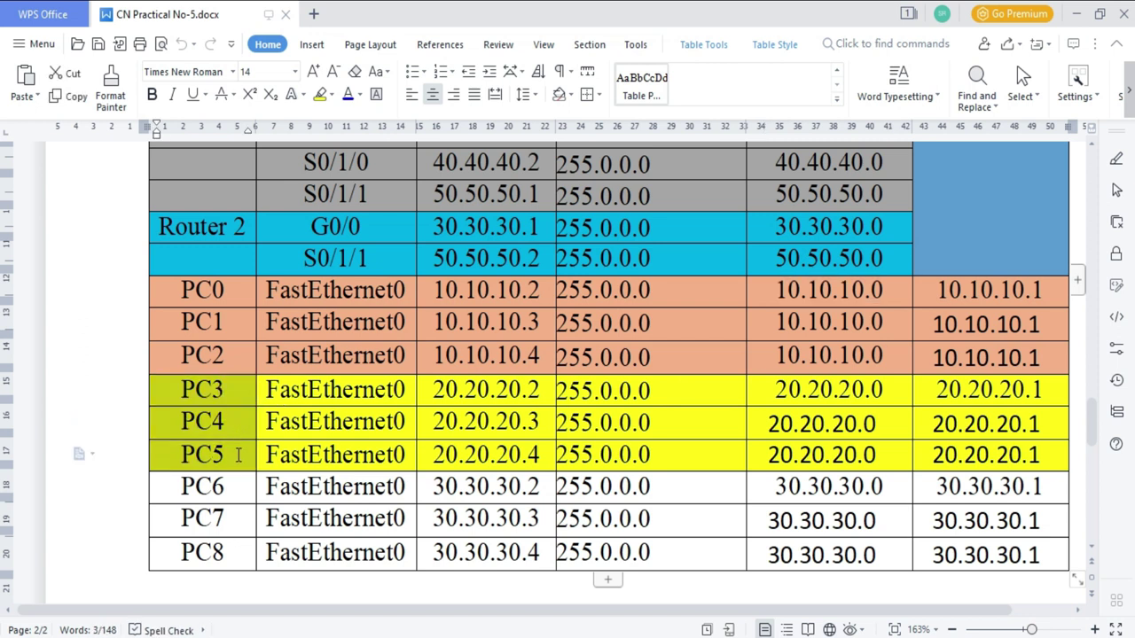
pyautogui.click(438, 383)
pyautogui.click(529, 390)
pyautogui.click(532, 421)
pyautogui.click(540, 455)
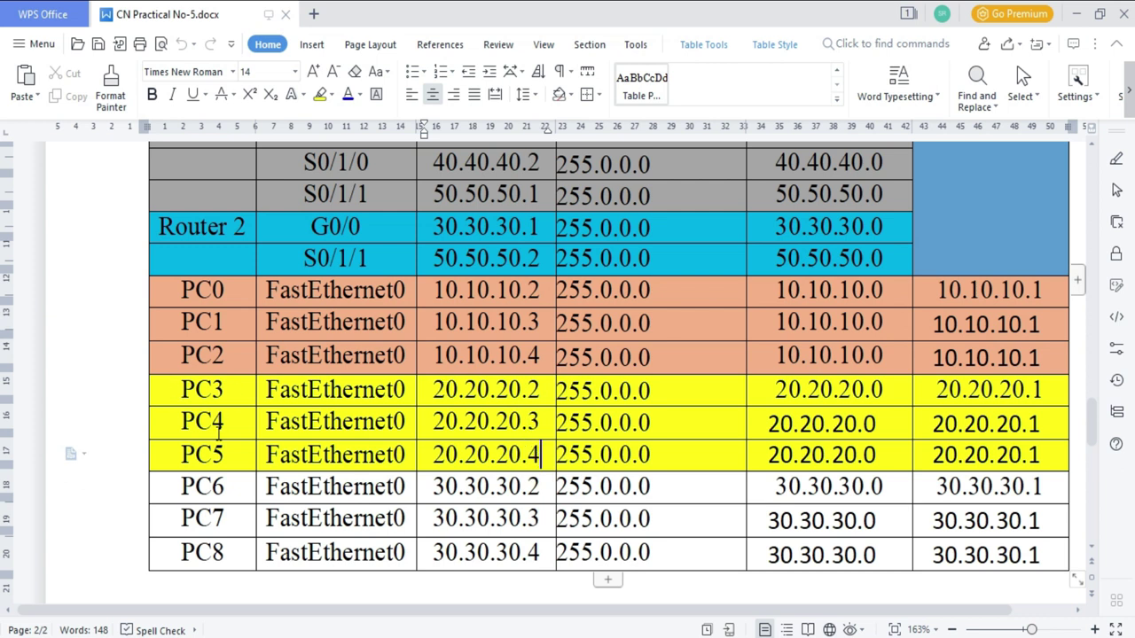
pyautogui.moveTo(929, 385); pyautogui.dragTo(1050, 454)
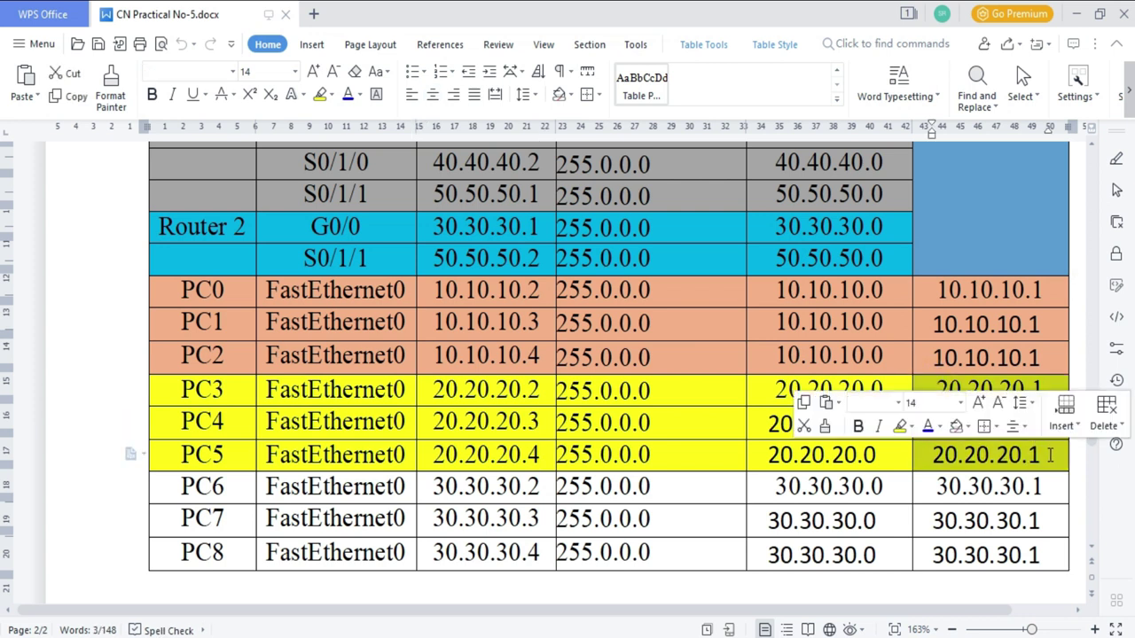
pyautogui.click(1051, 454)
pyautogui.moveTo(772, 389); pyautogui.dragTo(871, 395)
# - Examine the IP, default gateway and network addresses listed for PC6 to PC8, and switch back to Cisco Packet Tracer
pyautogui.moveTo(232, 483); pyautogui.dragTo(237, 565)
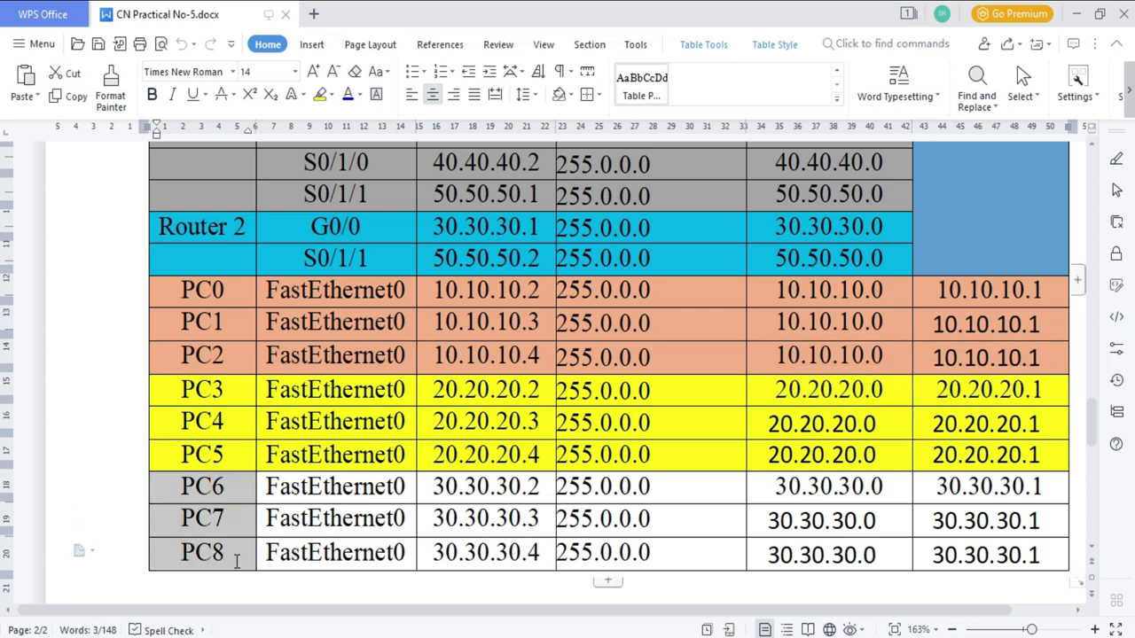
pyautogui.click(460, 486)
pyautogui.moveTo(435, 486); pyautogui.dragTo(545, 571)
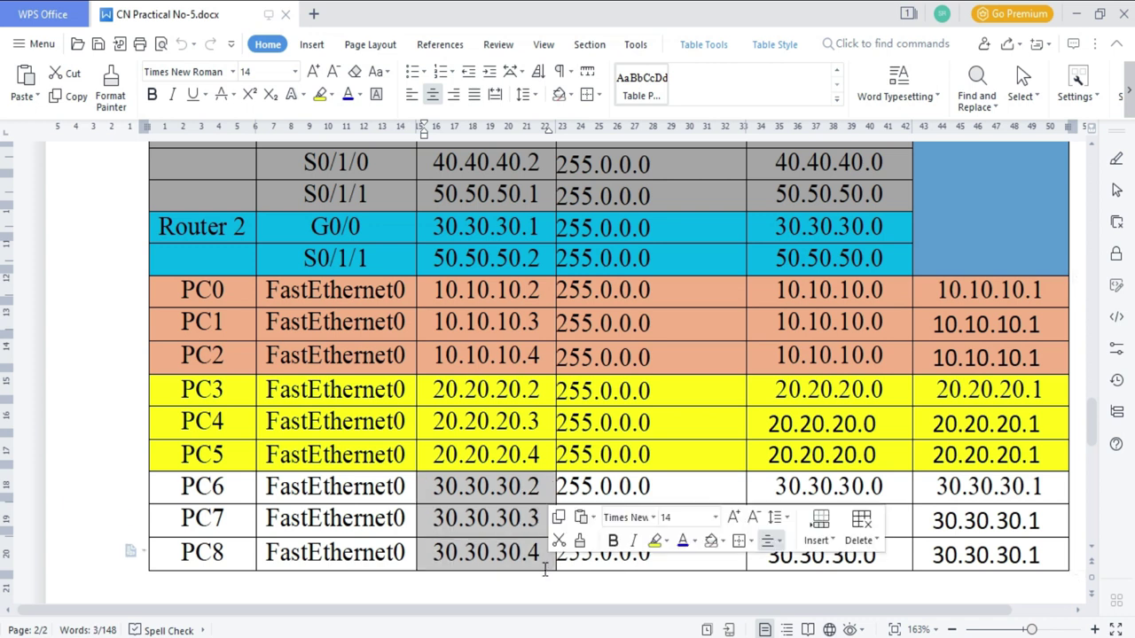
pyautogui.moveTo(940, 488); pyautogui.dragTo(1044, 552)
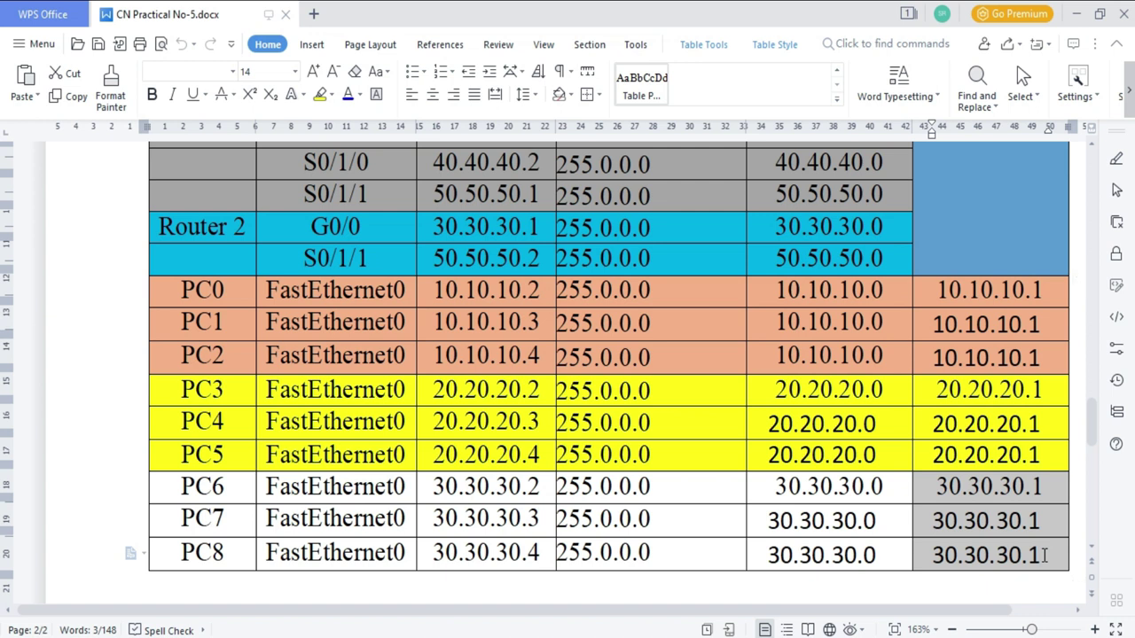
pyautogui.click(911, 467)
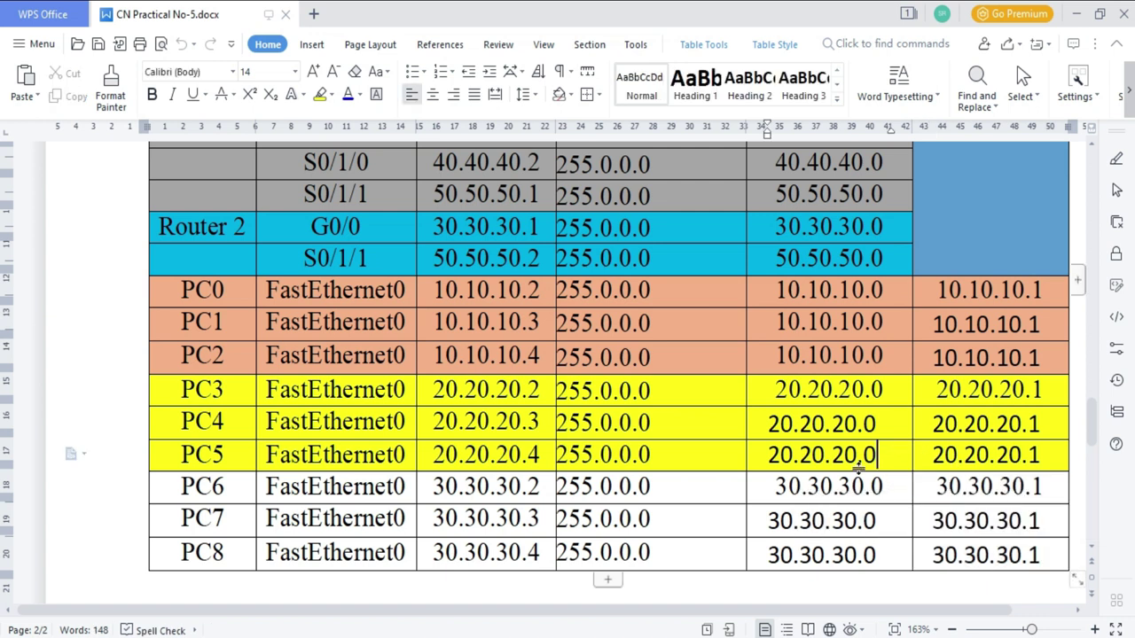
pyautogui.moveTo(786, 483); pyautogui.dragTo(873, 555)
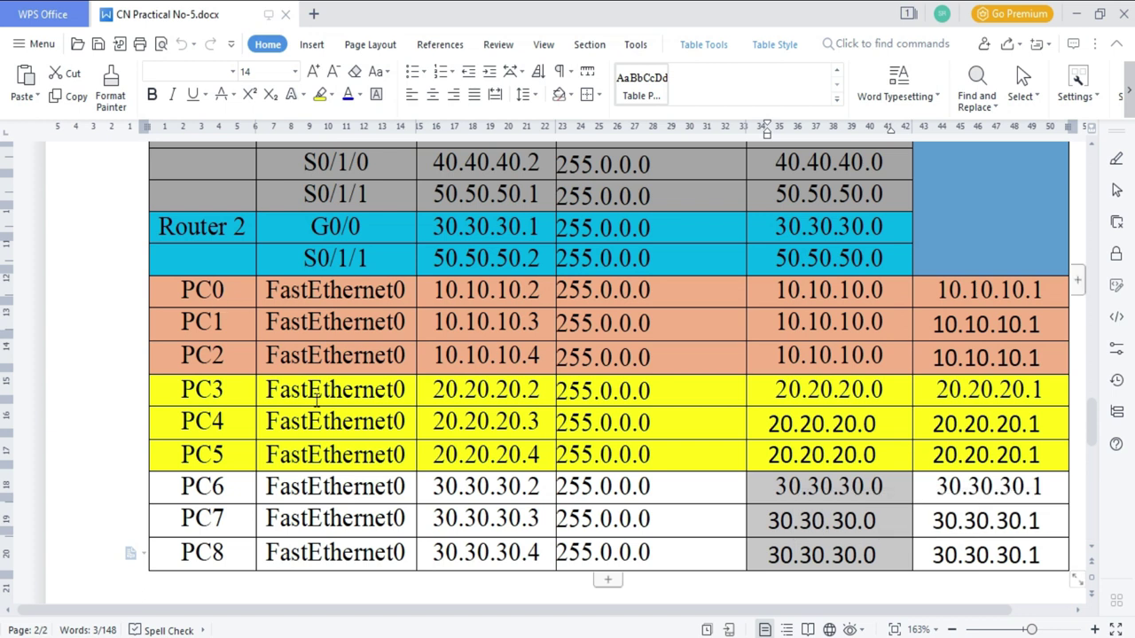
pyautogui.scroll(-3, 317, 398)
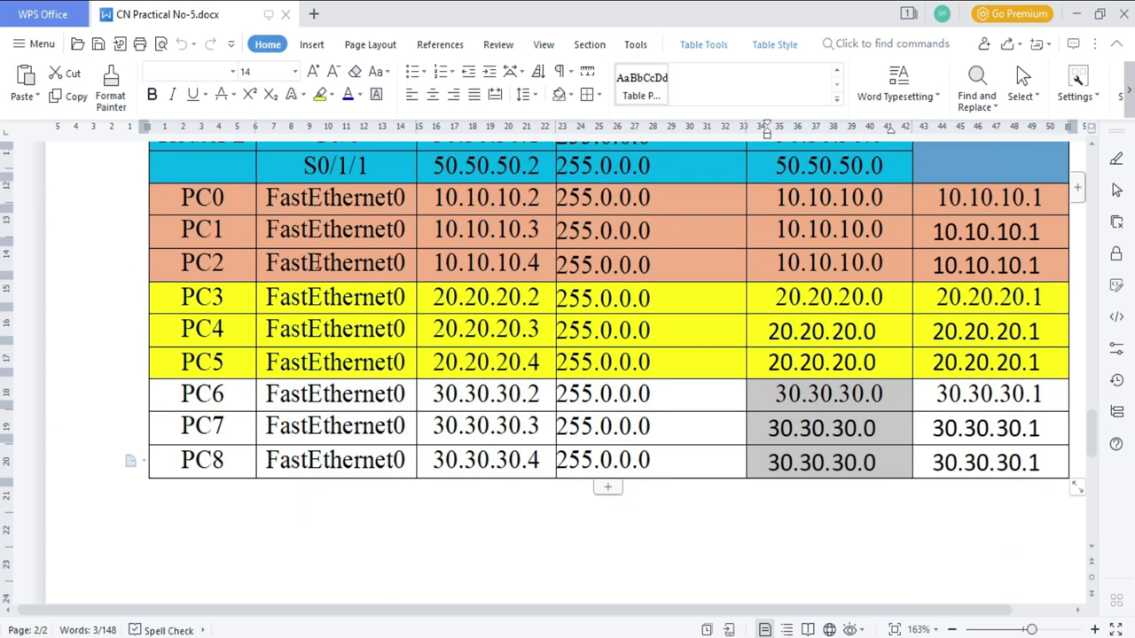
pyautogui.scroll(3, 340, 394)
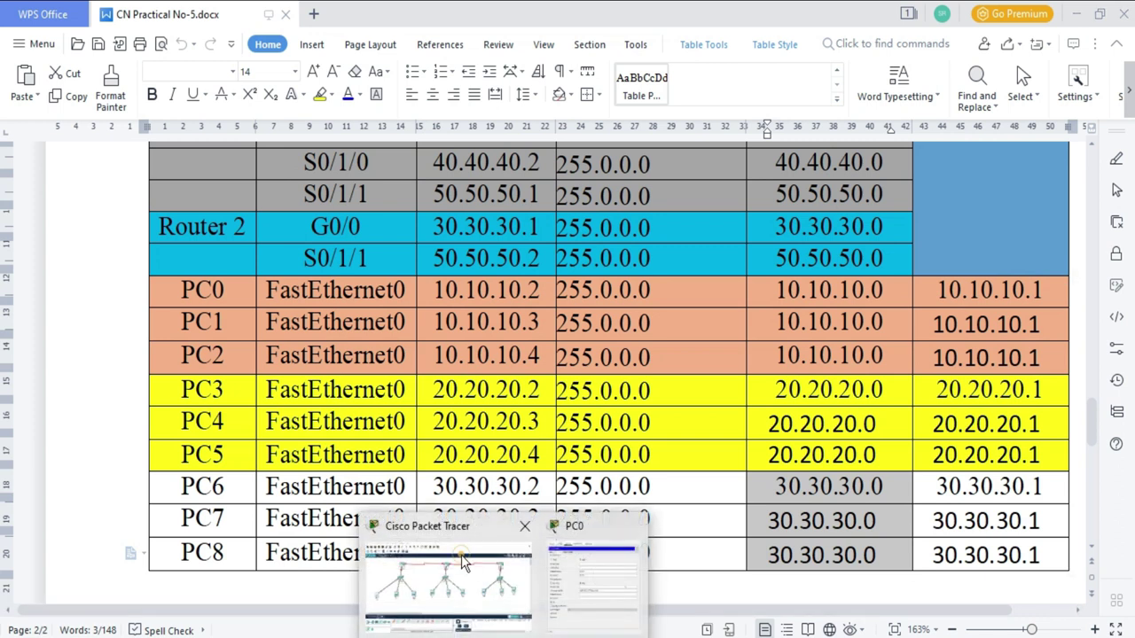
pyautogui.click(465, 572)
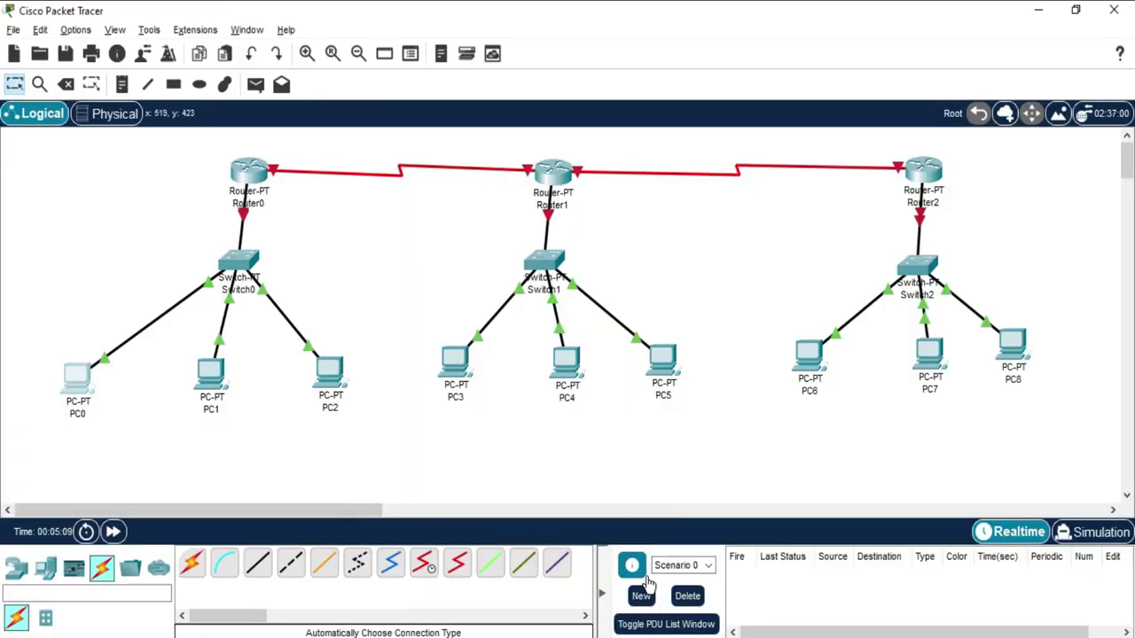
# - In PC0's IP configuration, set the default gateway to 10.10.10.1
pyautogui.click(71, 383)
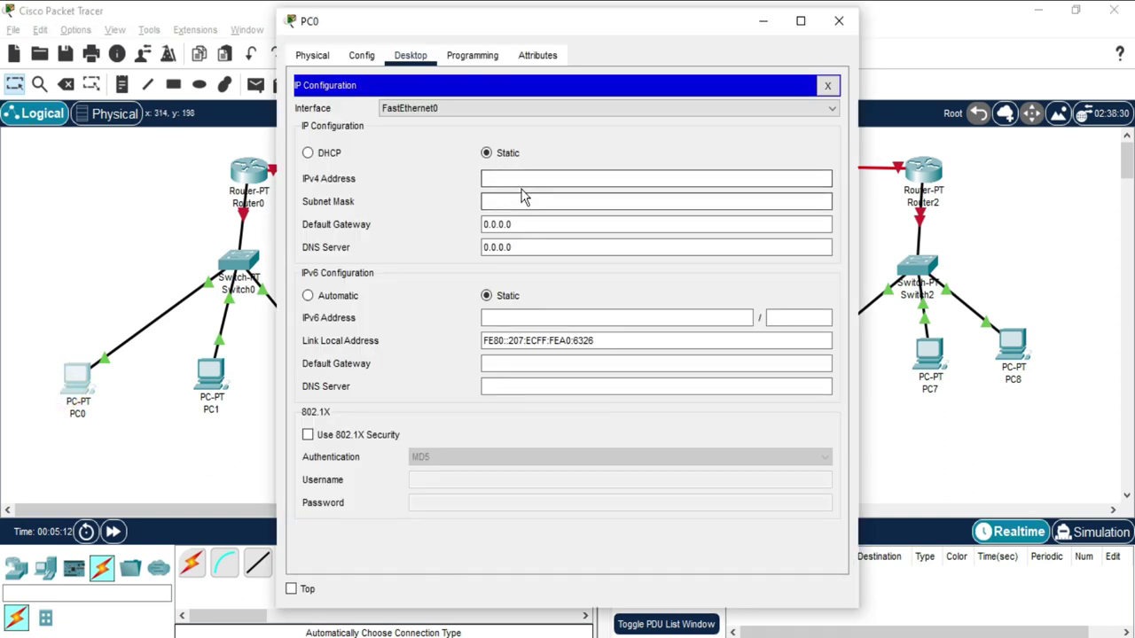
pyautogui.click(519, 224)
pyautogui.moveTo(519, 225); pyautogui.dragTo(461, 224)
pyautogui.write('10.10')
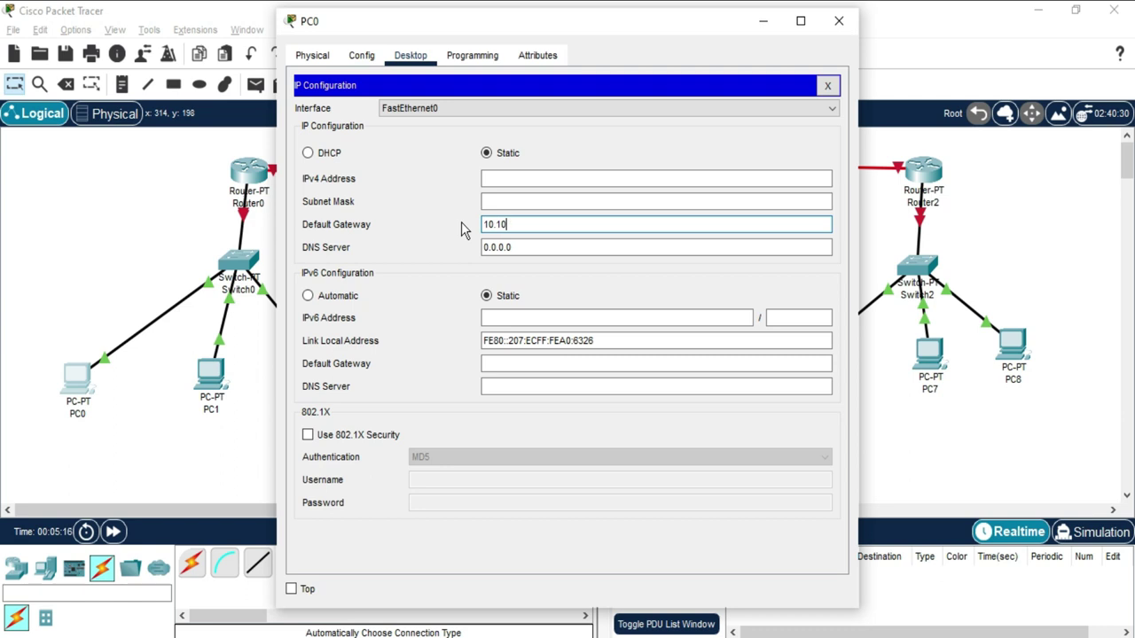
pyautogui.write('.10.1')
# - Reuse the gateway address to give PC0 the IPv4 address 10.10.10.2 with subnet mask 255.0.0.0, and close its window
pyautogui.moveTo(568, 223); pyautogui.dragTo(458, 222)
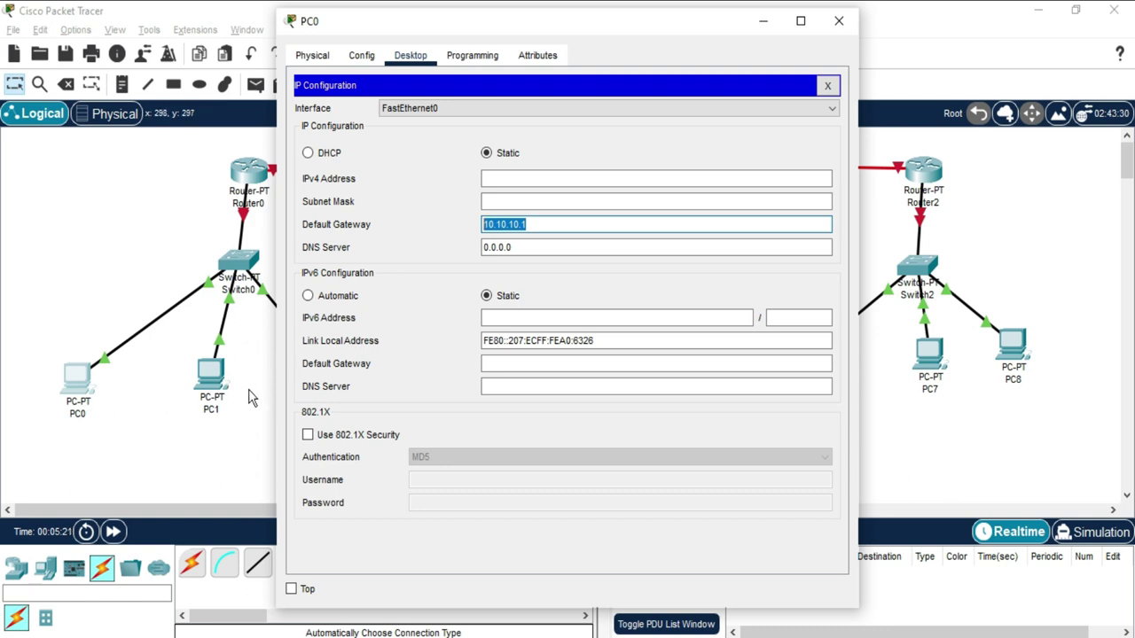
pyautogui.hotkey('ctrl', 'c')
pyautogui.click(534, 176)
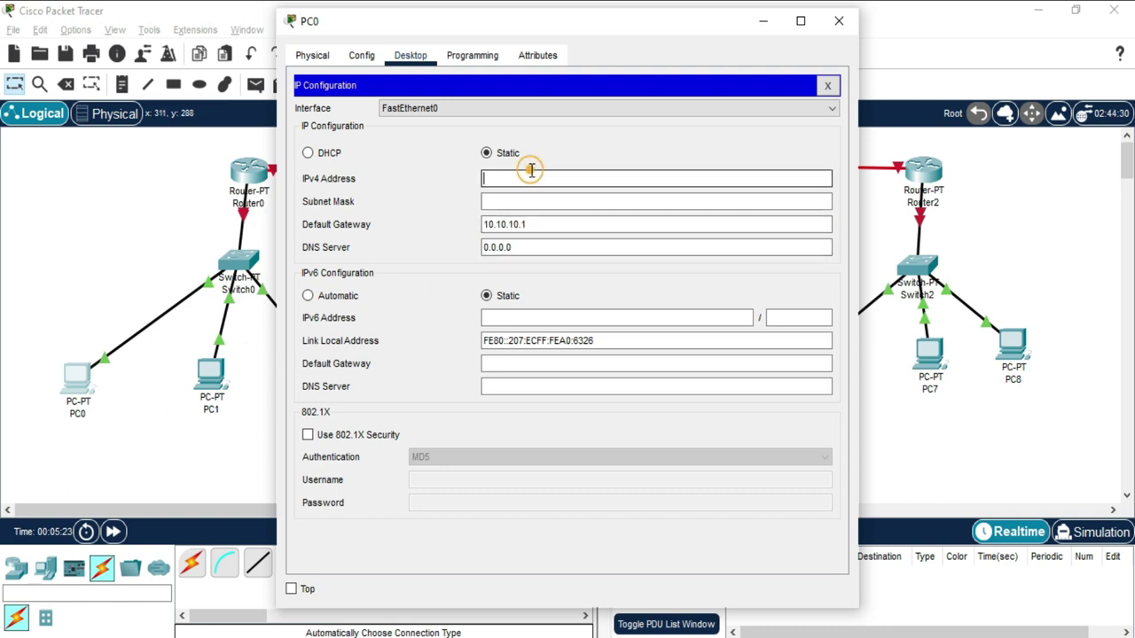
pyautogui.hotkey('ctrl', 'v')
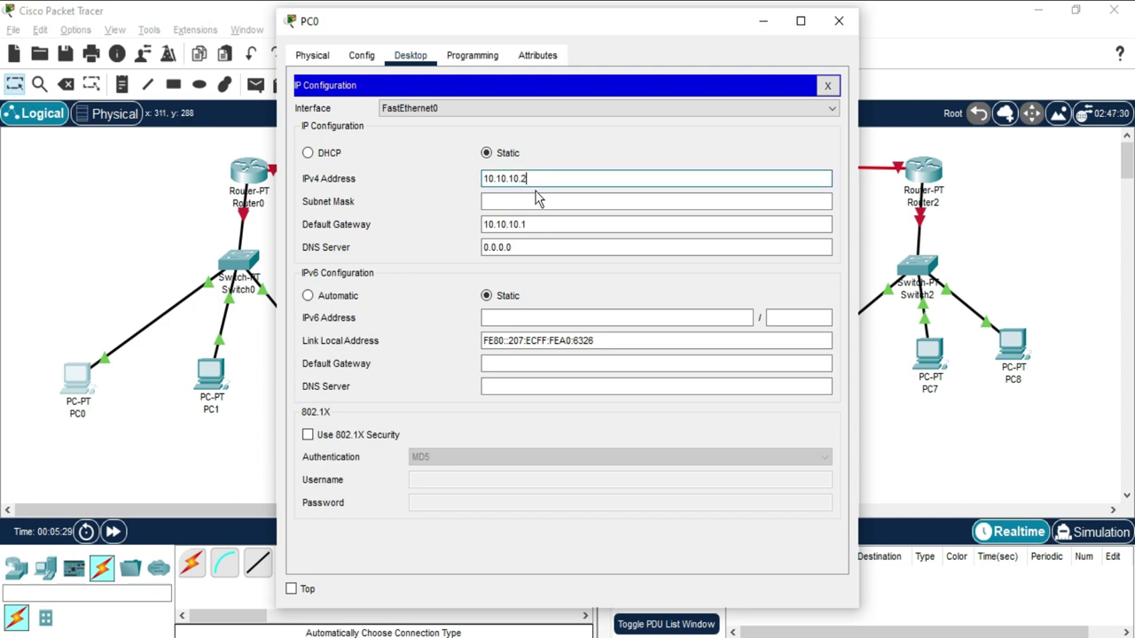
pyautogui.press('Tab')
pyautogui.click(537, 200)
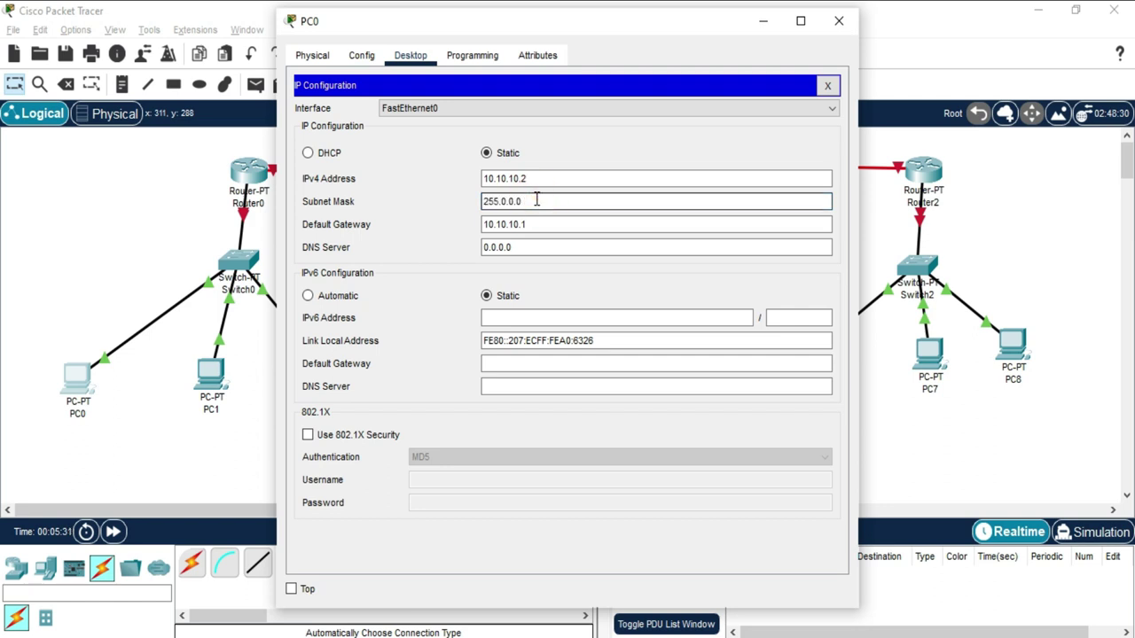
pyautogui.click(839, 20)
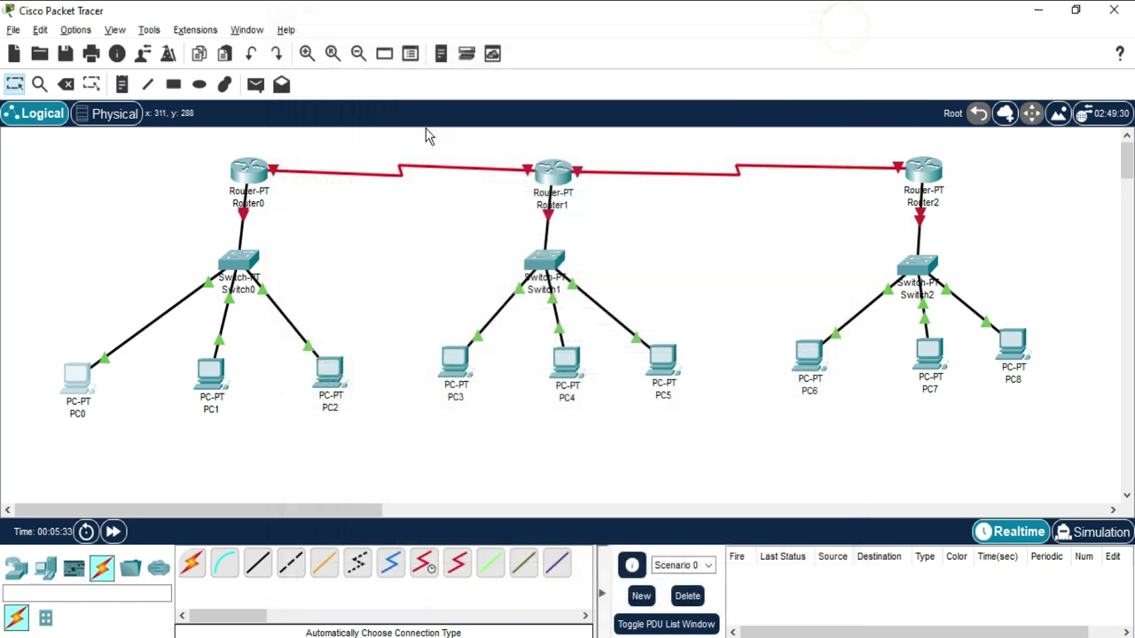
# - In PC1's IP configuration, set the IPv4 address to 10.10.10.3 with subnet mask 255.0.0.0
pyautogui.click(210, 367)
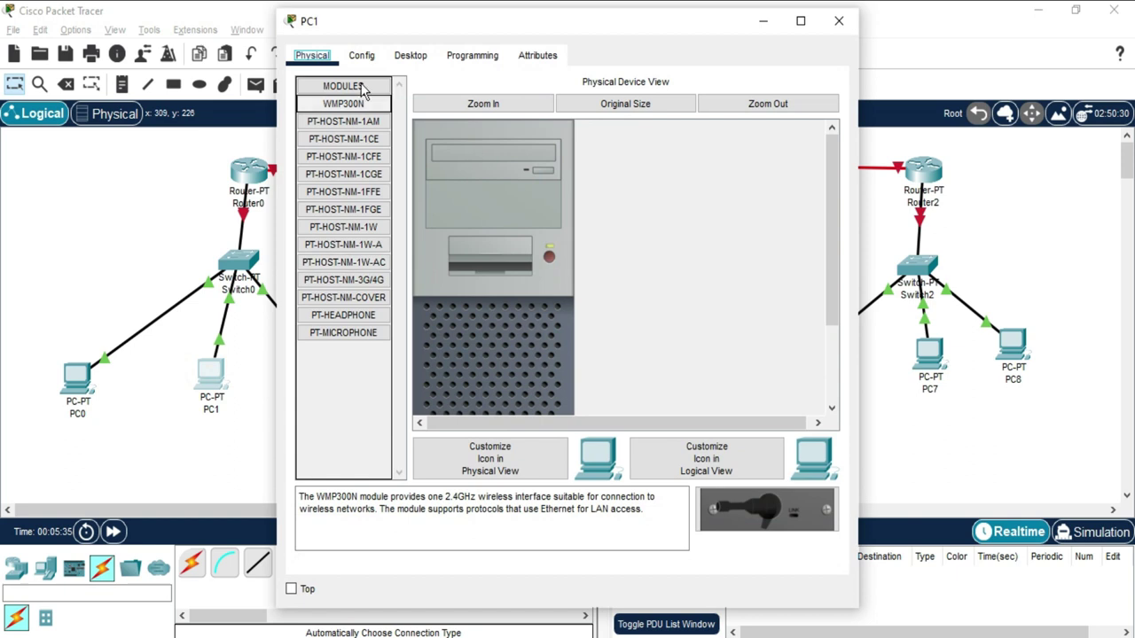
pyautogui.click(408, 59)
pyautogui.click(353, 120)
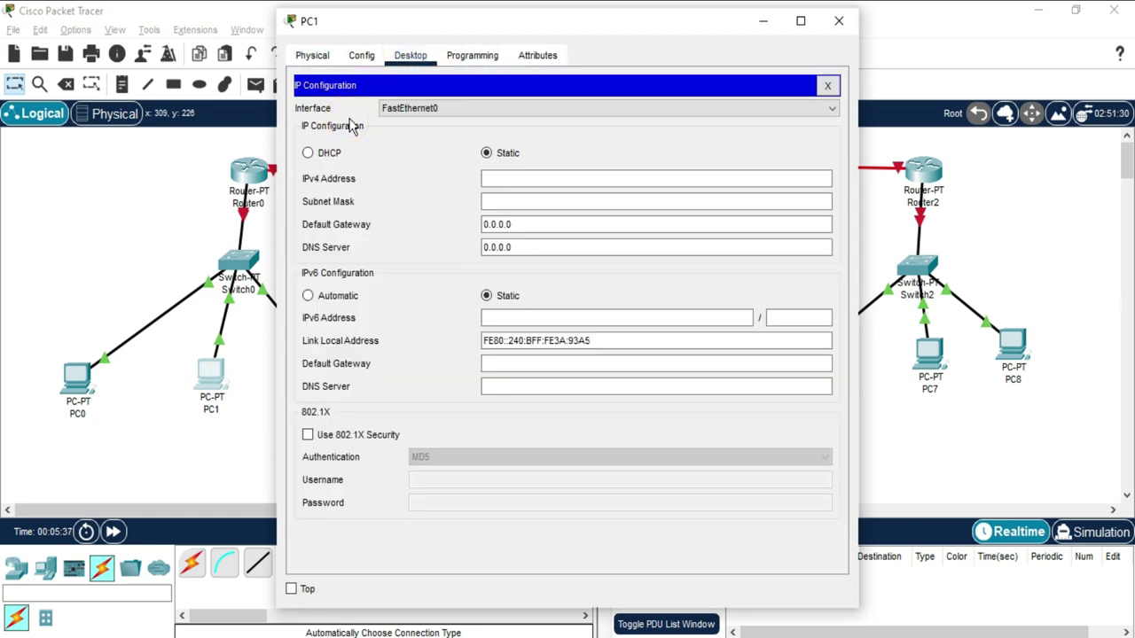
pyautogui.click(514, 184)
pyautogui.write('10.10.10.1')
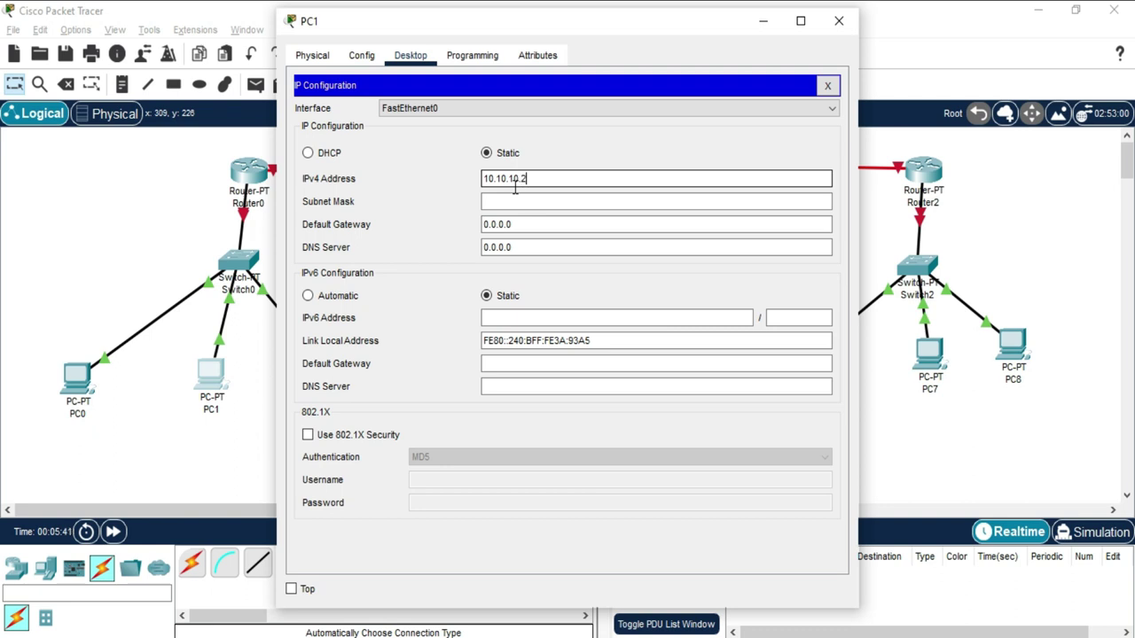
pyautogui.click(514, 199)
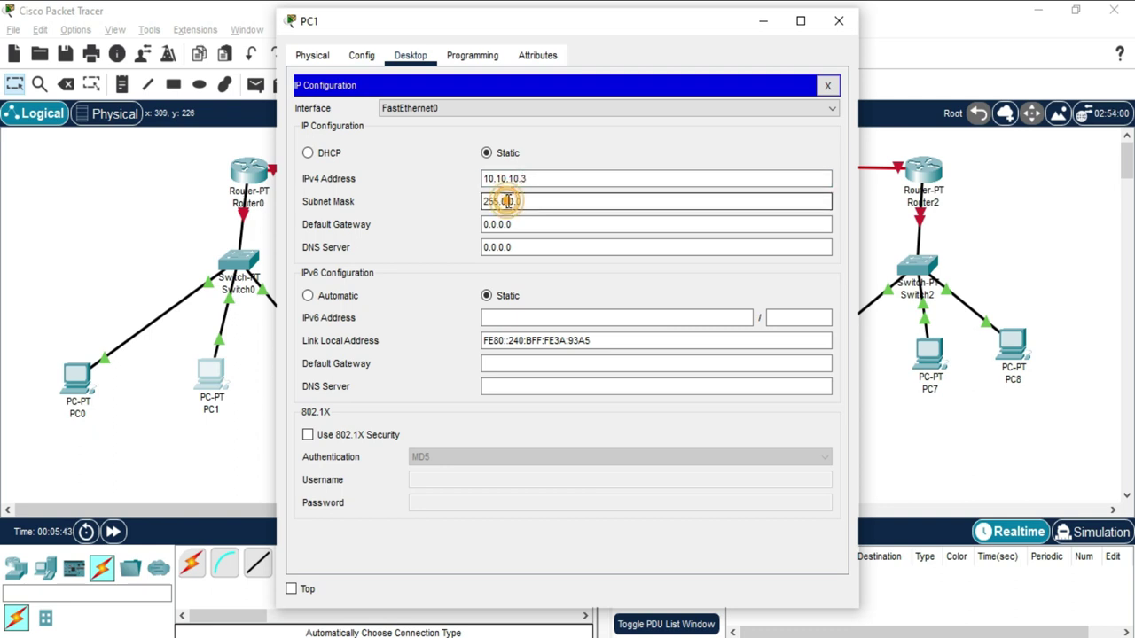
# - Set PC1's default gateway to 10.10.10.1 and close its window
pyautogui.click(524, 227)
pyautogui.moveTo(523, 229); pyautogui.dragTo(425, 228)
pyautogui.write('10.10.10.1')
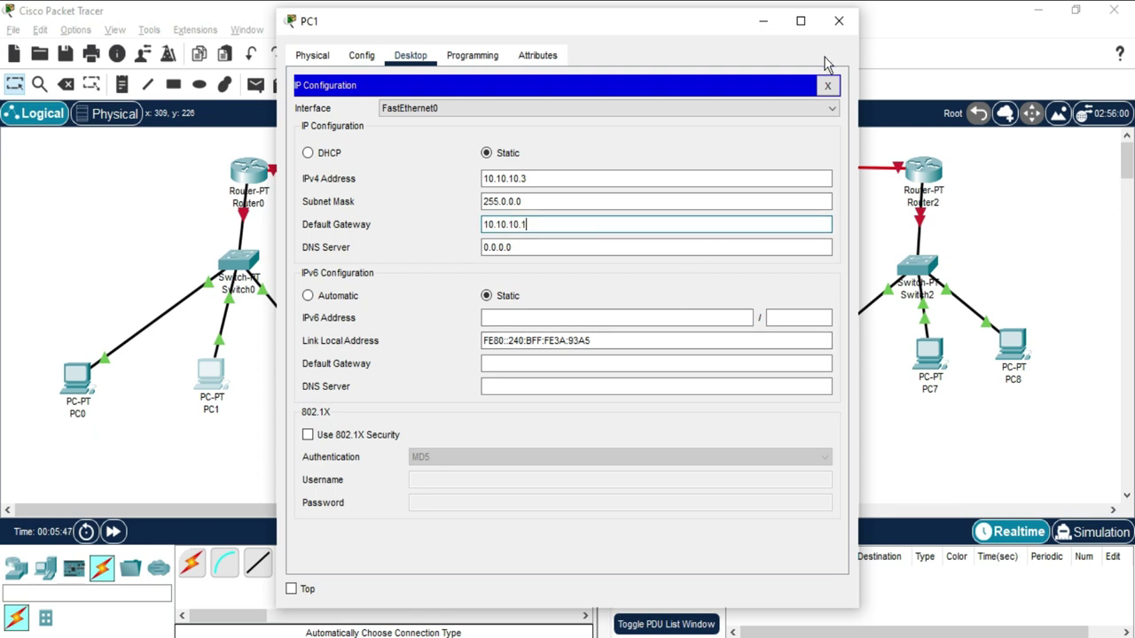
pyautogui.click(838, 20)
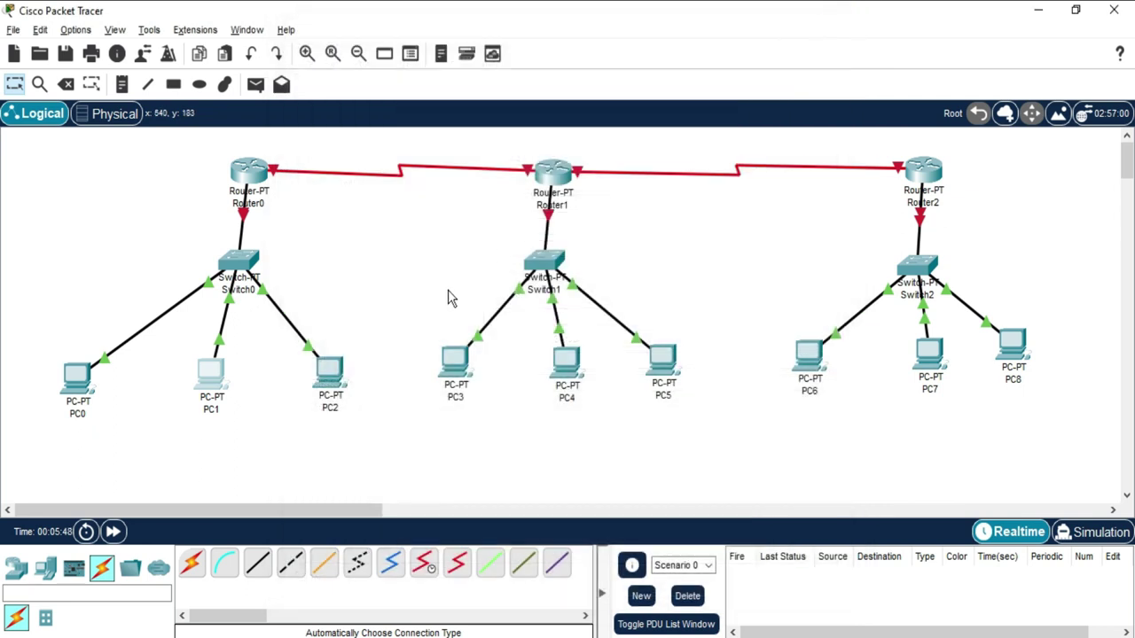
# - In PC2's IP configuration, set the IPv4 address to 10.10.10.4 with subnet mask 255.0.0.0
pyautogui.click(337, 374)
pyautogui.click(410, 55)
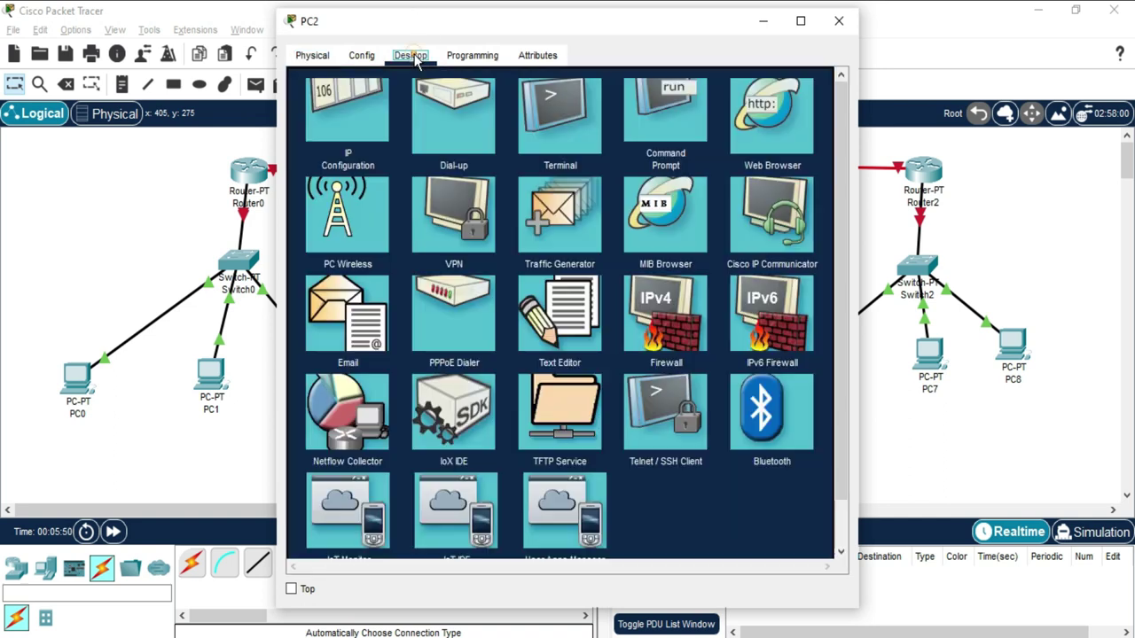
pyautogui.click(327, 119)
pyautogui.click(499, 180)
pyautogui.write('10.10.10.1')
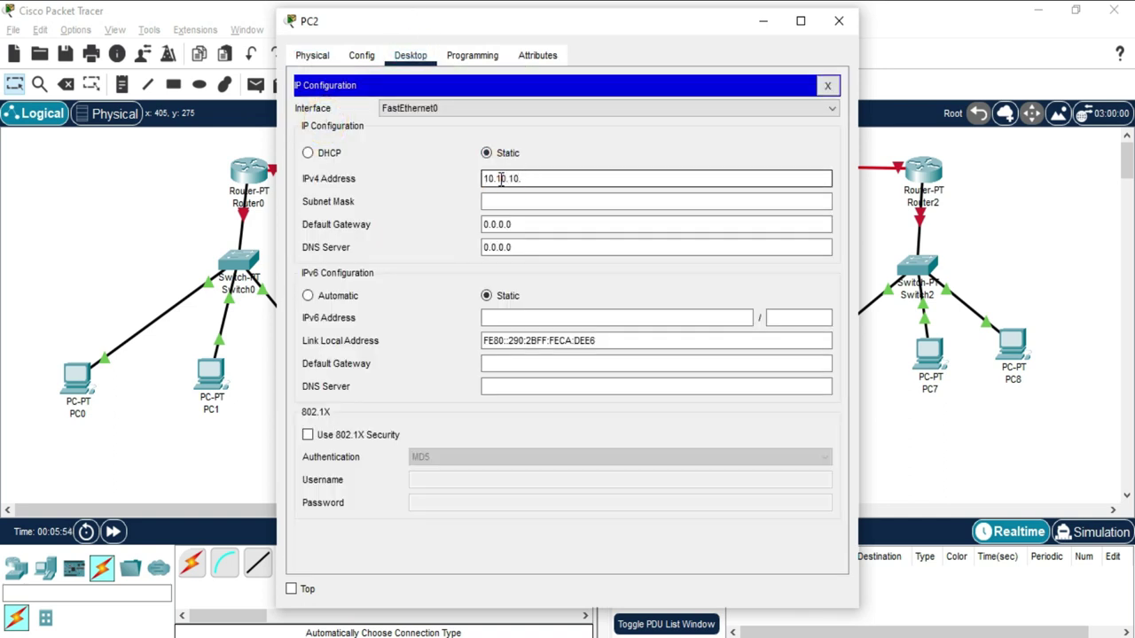
pyautogui.click(502, 202)
# - Set PC2's default gateway to 10.10.10.1 and close its window
pyautogui.click(507, 225)
pyautogui.doubleClick(507, 225)
pyautogui.write('10.10.10.1')
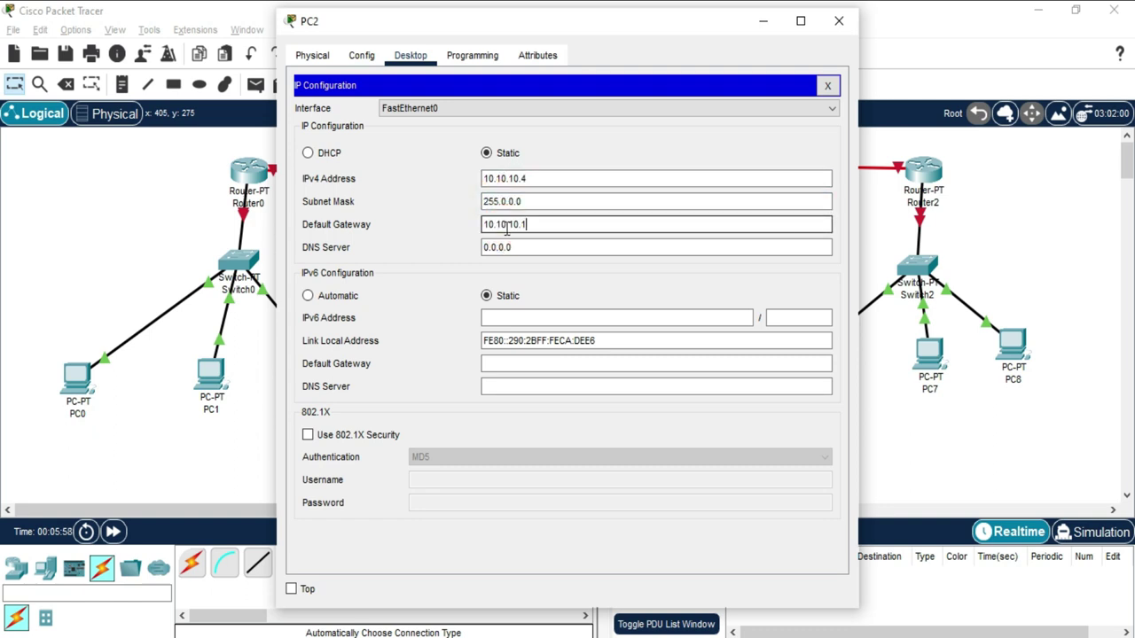
pyautogui.click(838, 20)
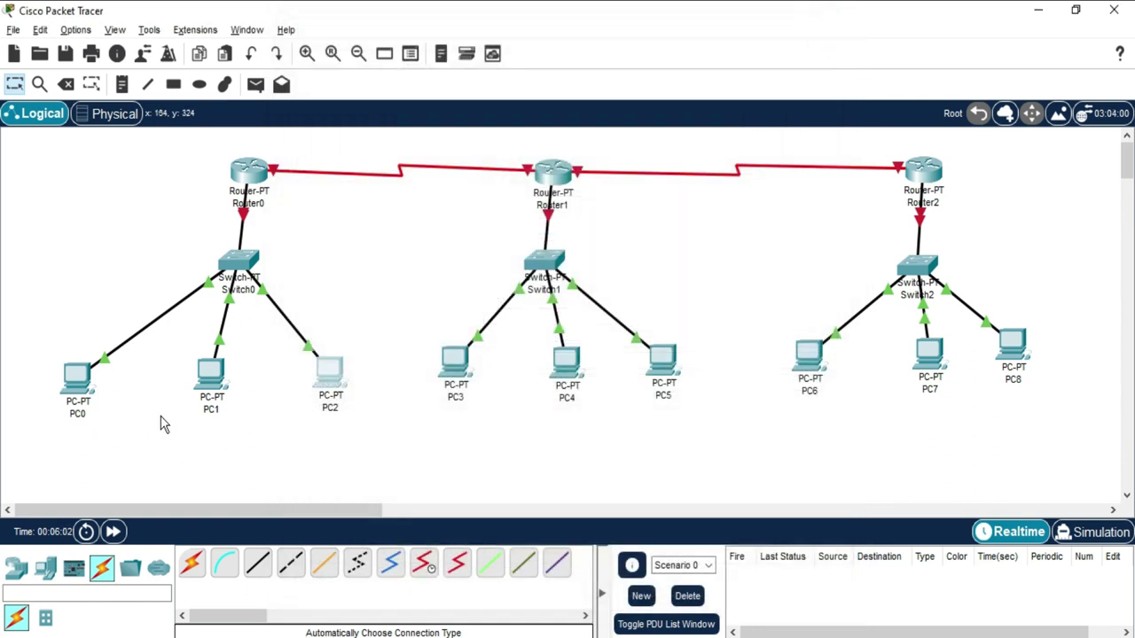
# - In PC3's IP configuration, set the IPv4 address to 20.20.20.2 with subnet mask 255.0.0.0
pyautogui.click(448, 373)
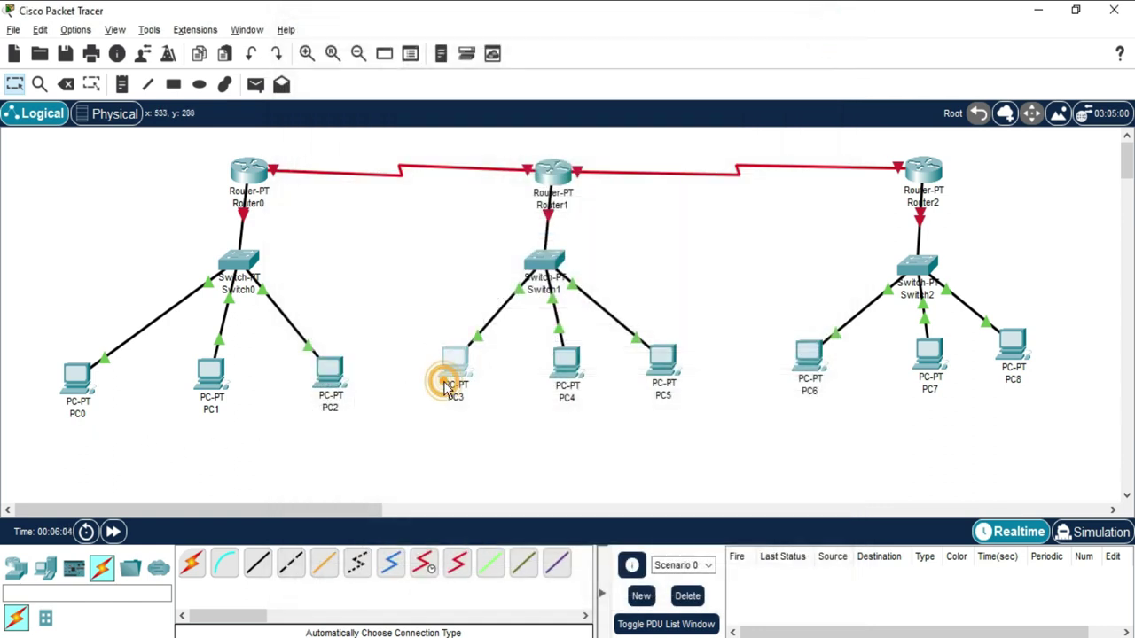
pyautogui.click(414, 55)
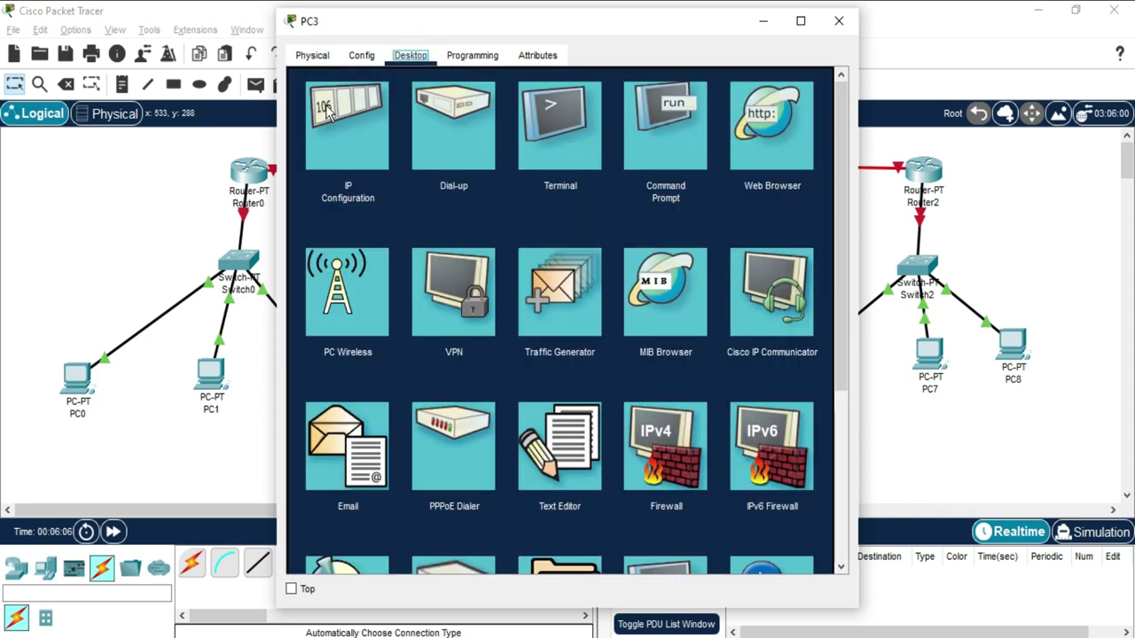
pyautogui.click(325, 117)
pyautogui.click(510, 177)
pyautogui.write('20.20.20.2')
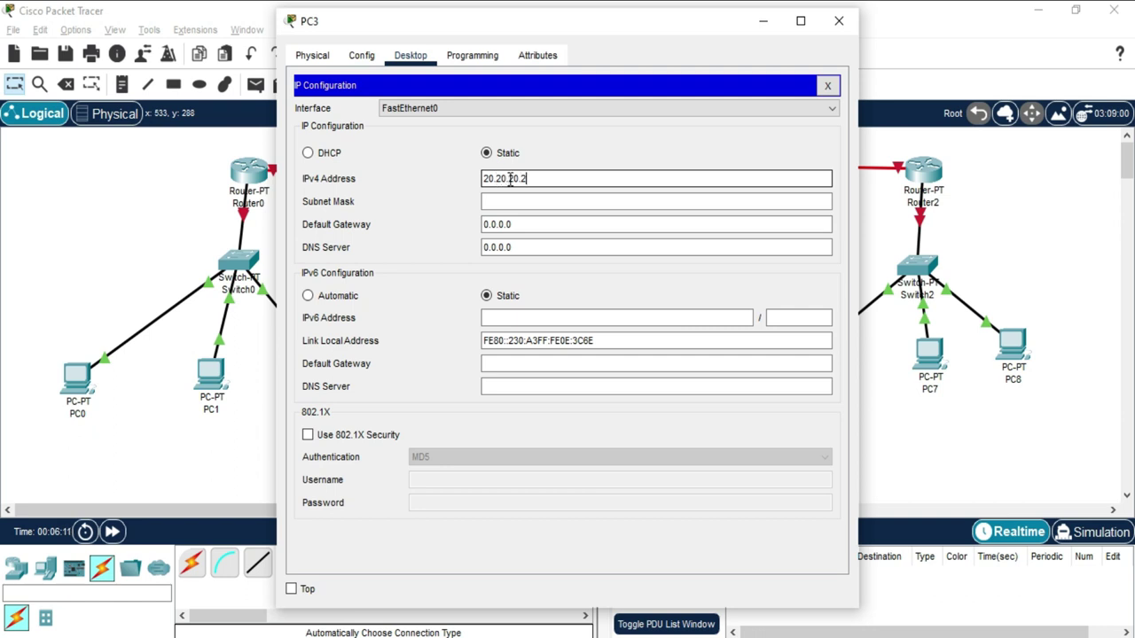
pyautogui.doubleClick(509, 179)
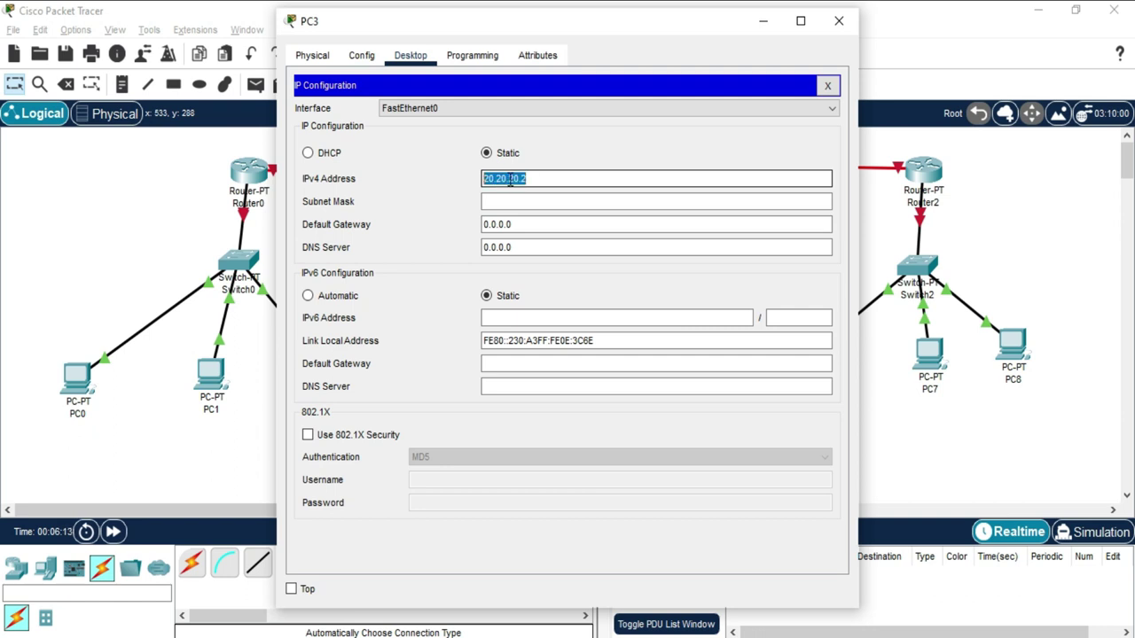
pyautogui.click(502, 201)
# - Set PC3's default gateway to 20.20.20.1, copy that address and close the PC3 window
pyautogui.doubleClick(528, 224)
pyautogui.hotkey('ctrl', 'v')
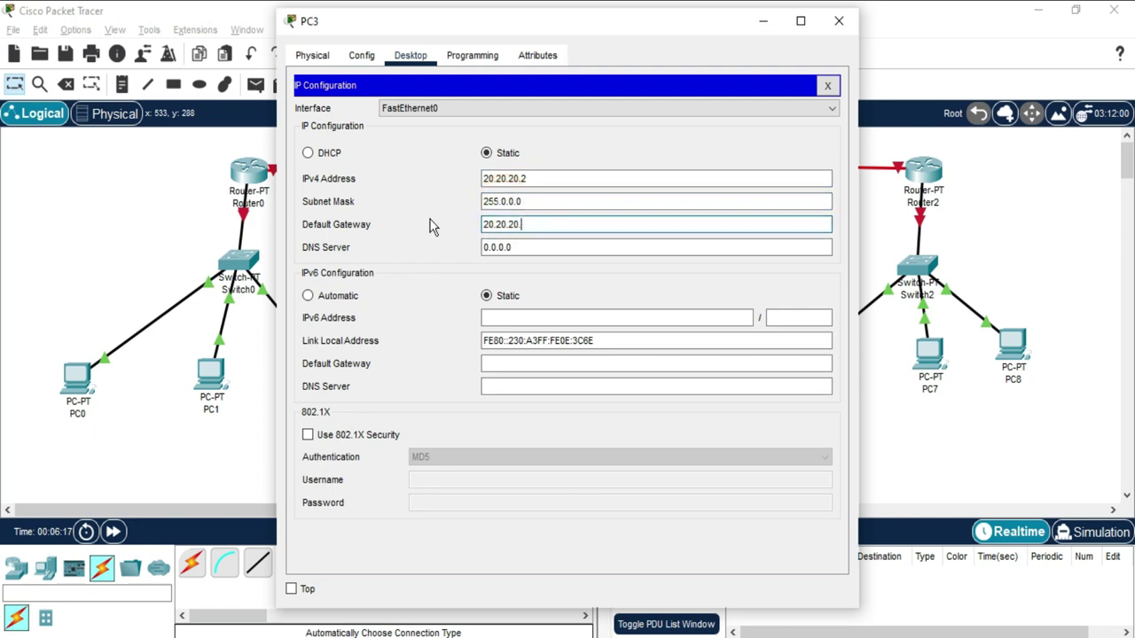
pyautogui.click(544, 222)
pyautogui.hotkey('ctrl', 'a')
pyautogui.hotkey('ctrl', 'c')
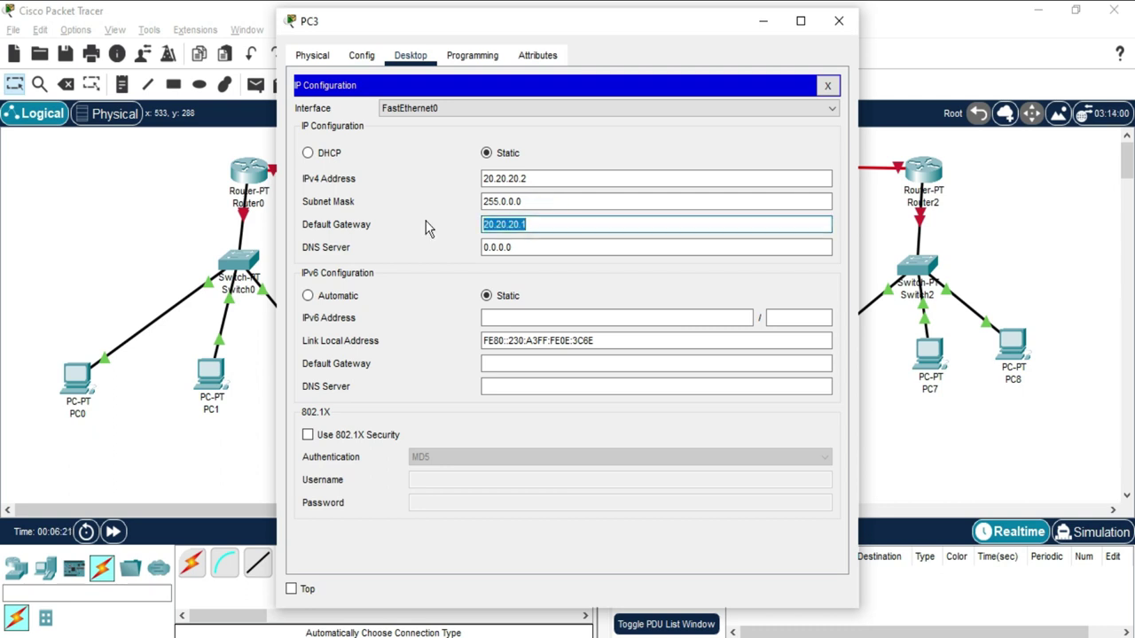
pyautogui.click(838, 21)
# - In PC4's IP configuration, set the default gateway to 20.20.20.1
pyautogui.click(565, 364)
pyautogui.click(411, 55)
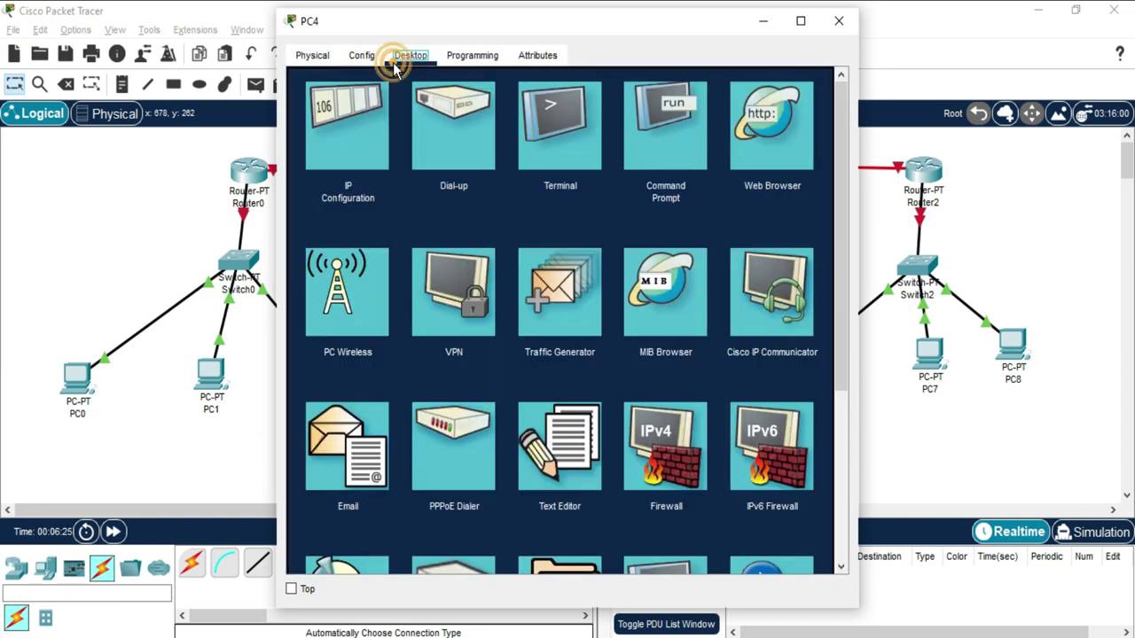
pyautogui.click(346, 146)
pyautogui.doubleClick(547, 228)
pyautogui.write('20.20.20.1')
# - Give PC4 the IPv4 address 20.20.20.3 with subnet mask 255.0.0.0, and close its window
pyautogui.click(485, 177)
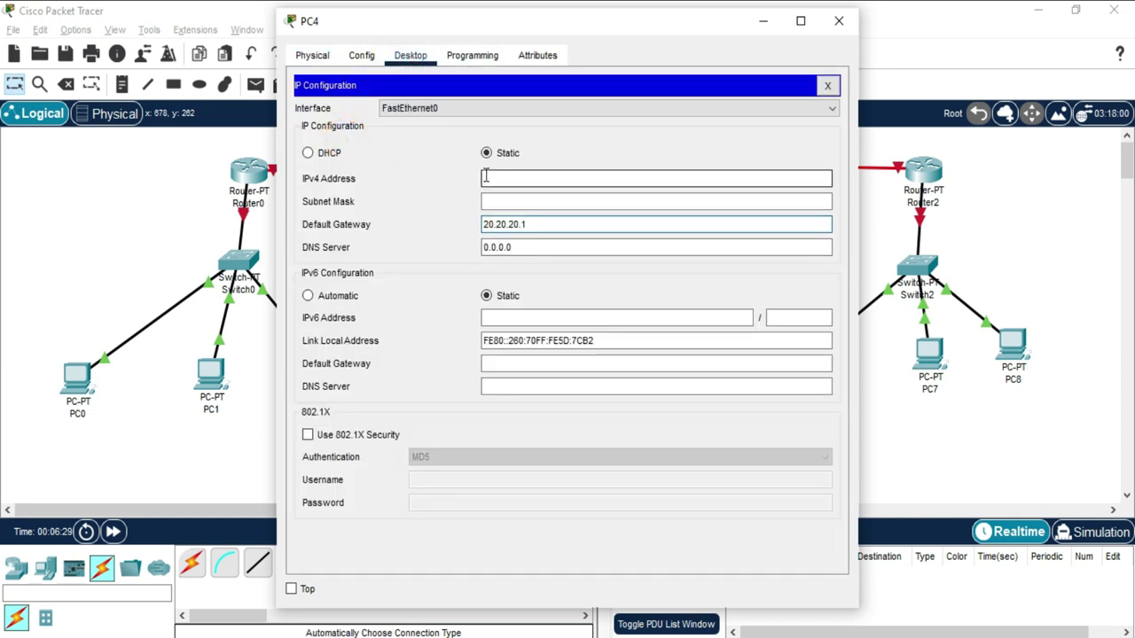
pyautogui.hotkey('ctrl', 'v')
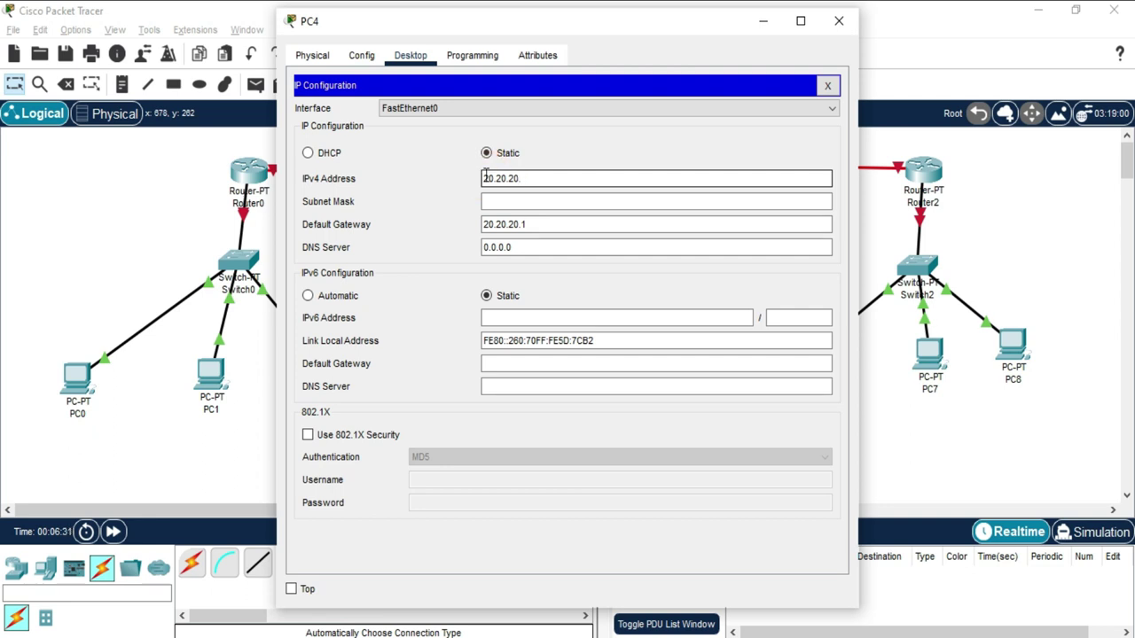
pyautogui.press('Tab')
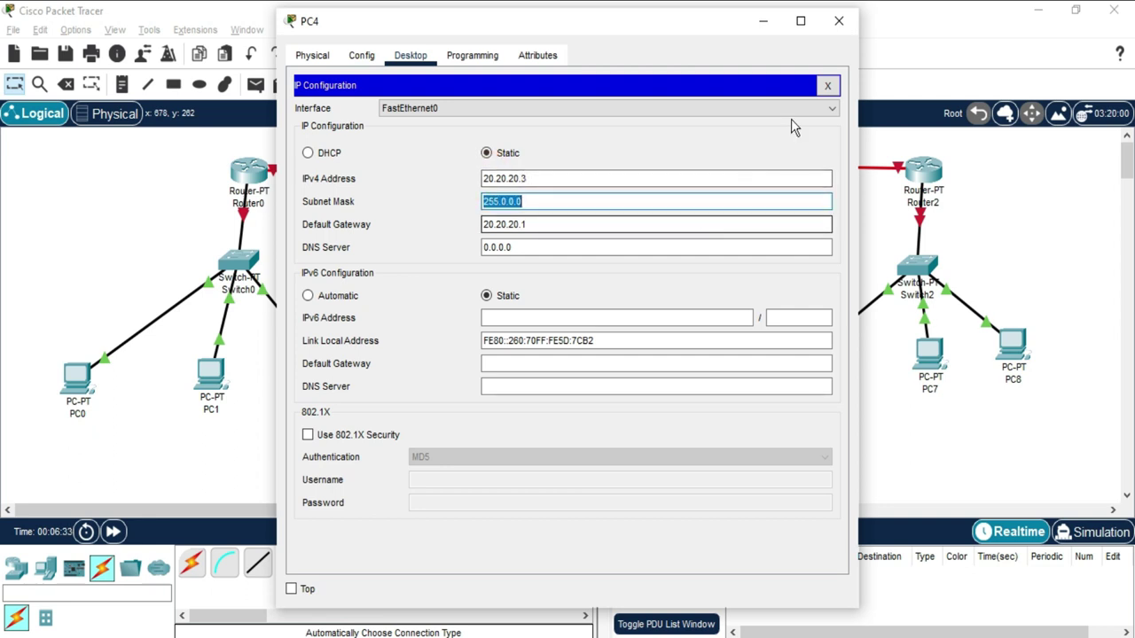
pyautogui.click(839, 21)
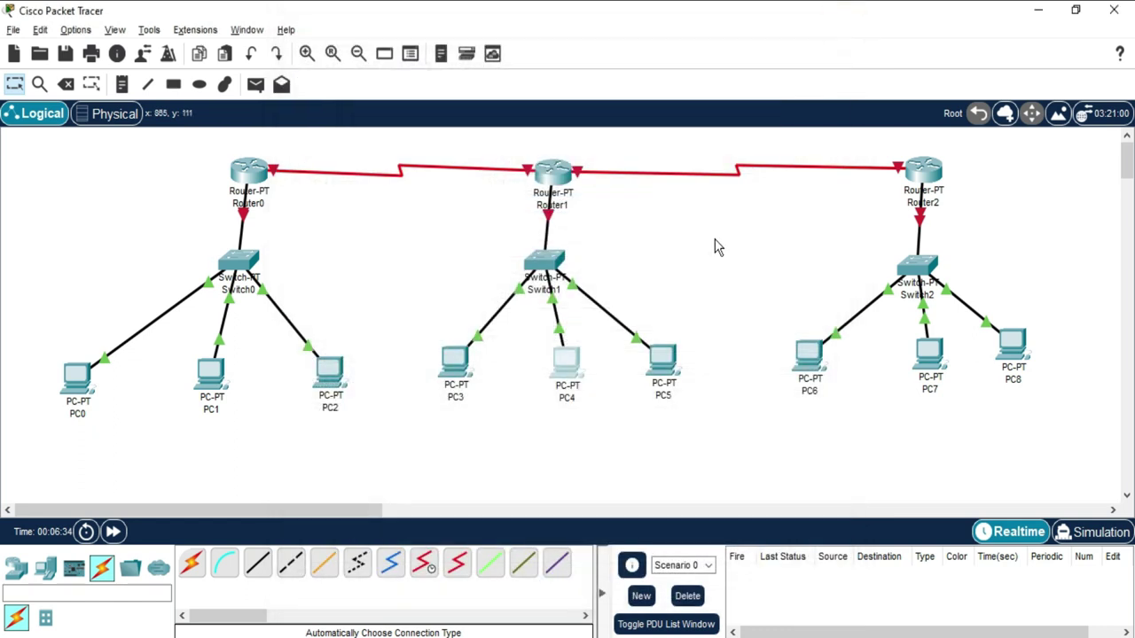
# - In PC5's IP configuration, set the IPv4 address to 20.20.20.4 with subnet mask 255.0.0.0
pyautogui.click(667, 357)
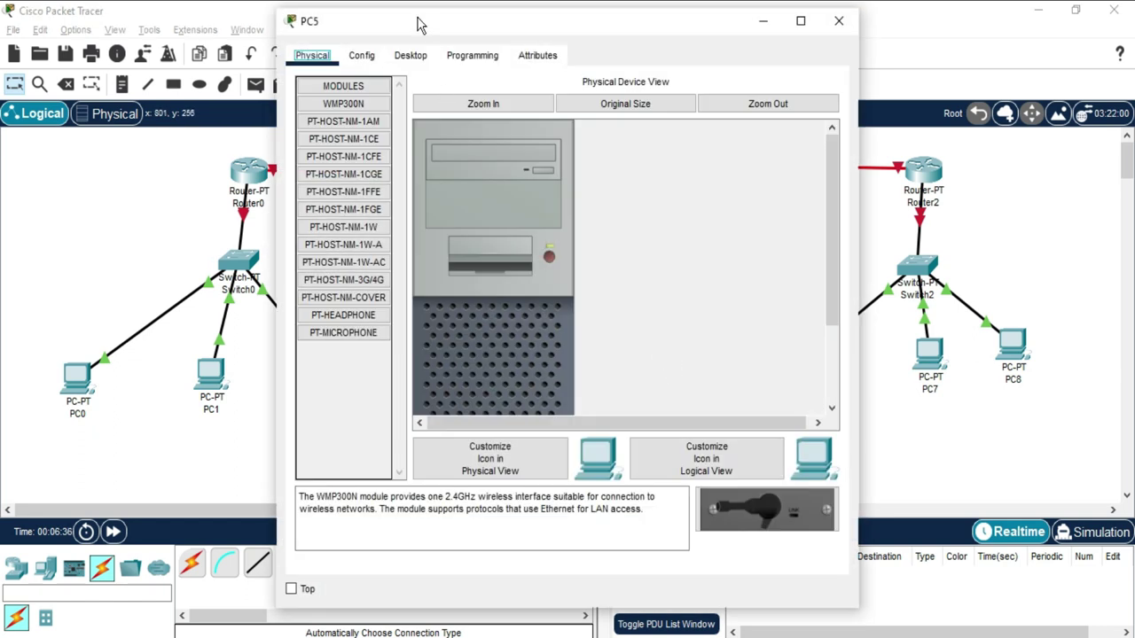
pyautogui.click(404, 55)
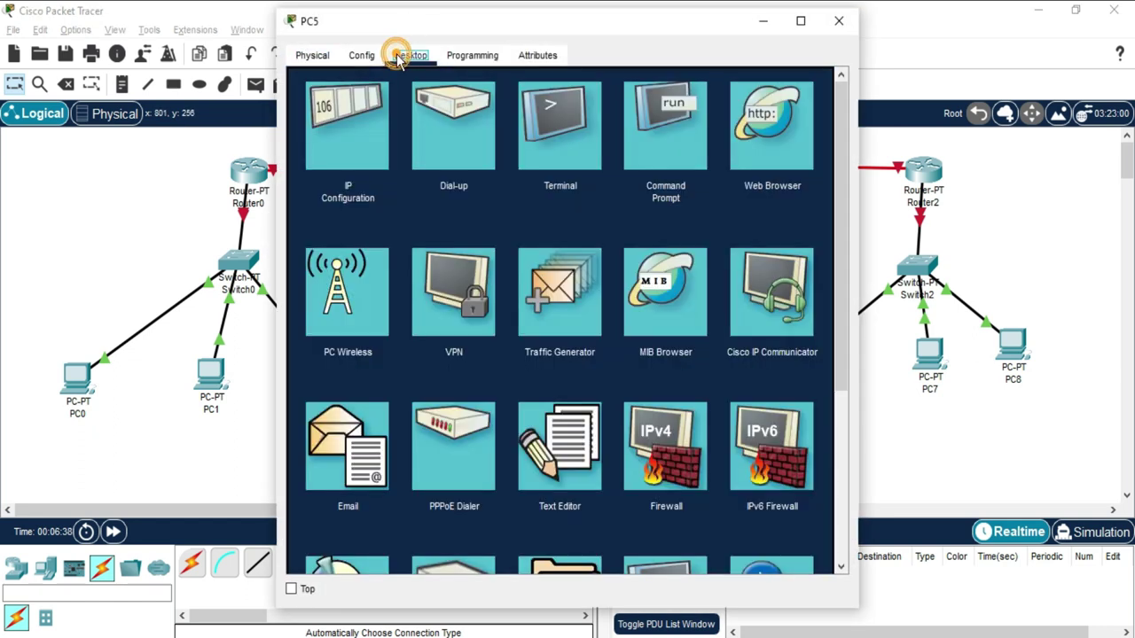
pyautogui.click(350, 112)
pyautogui.click(496, 178)
pyautogui.write('20.20.20.1')
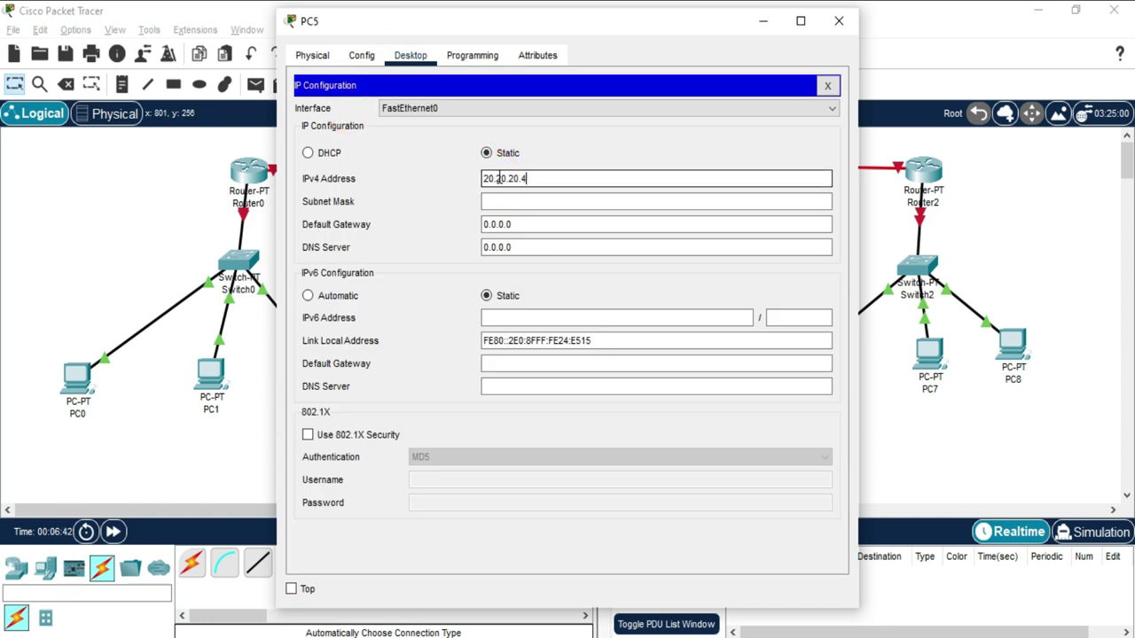
pyautogui.click(500, 203)
# - Set PC5's default gateway to 20.20.20.1 and close its window
pyautogui.click(507, 224)
pyautogui.press('BackSpace')
pyautogui.press('BackSpace')
pyautogui.press('BackSpace')
pyautogui.press('BackSpace')
pyautogui.press('BackSpace')
pyautogui.press('BackSpace')
pyautogui.press('BackSpace')
pyautogui.write('20.20.20.1')
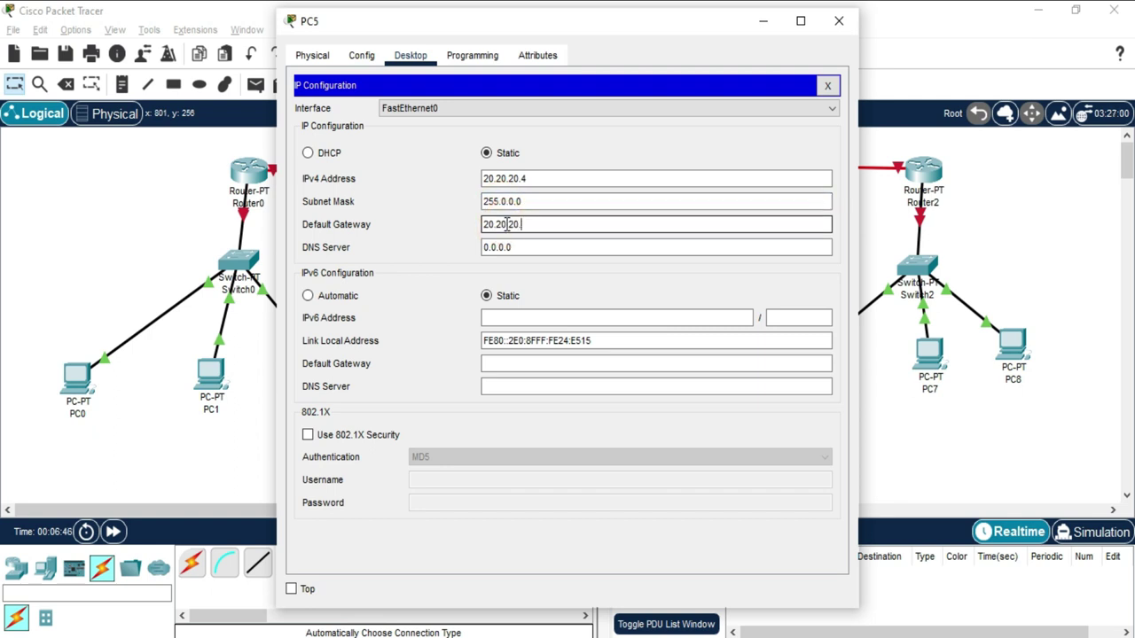
pyautogui.click(841, 20)
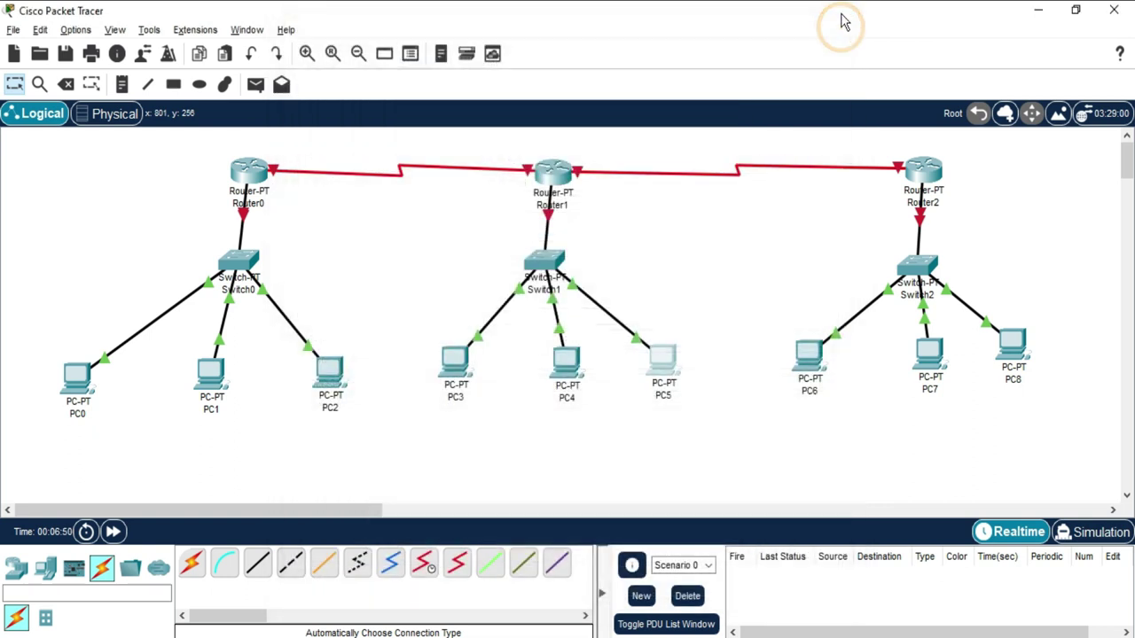
# - In PC6's IP configuration, set the IPv4 address to 30.30.30.2 with subnet mask 255.0.0.0
pyautogui.click(810, 354)
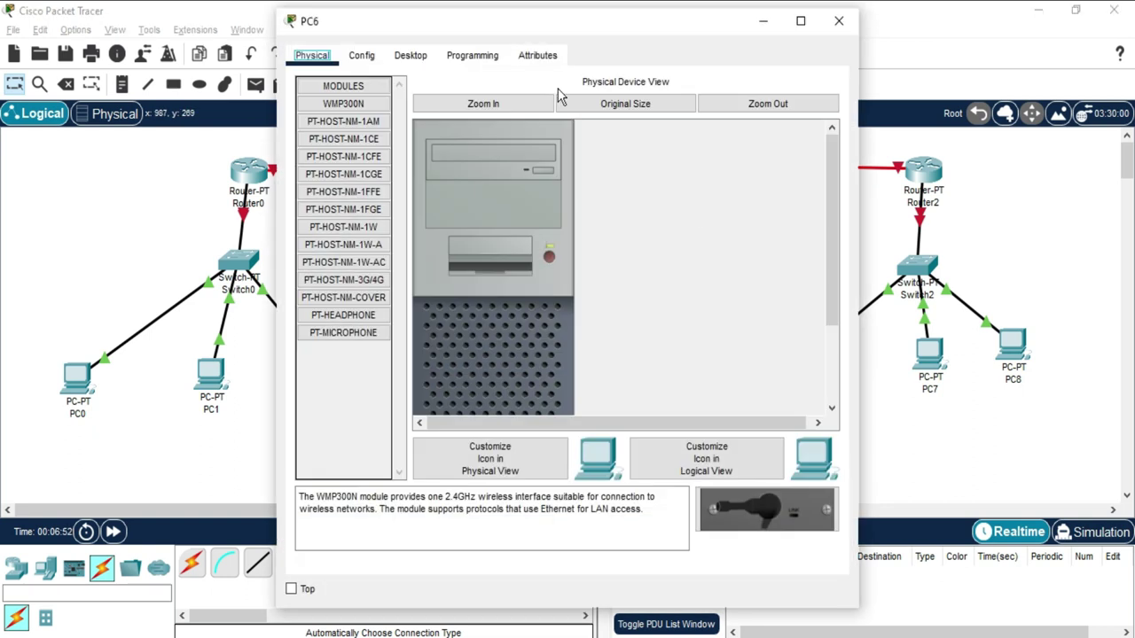
pyautogui.click(410, 55)
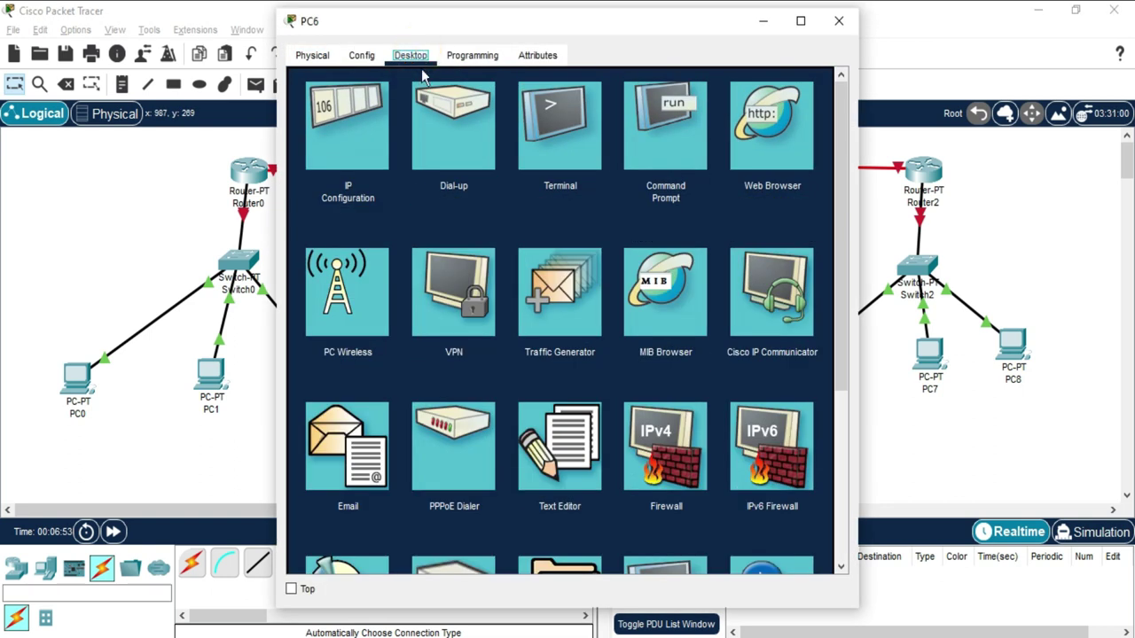
pyautogui.click(351, 115)
pyautogui.click(529, 184)
pyautogui.write('30.30.30.2')
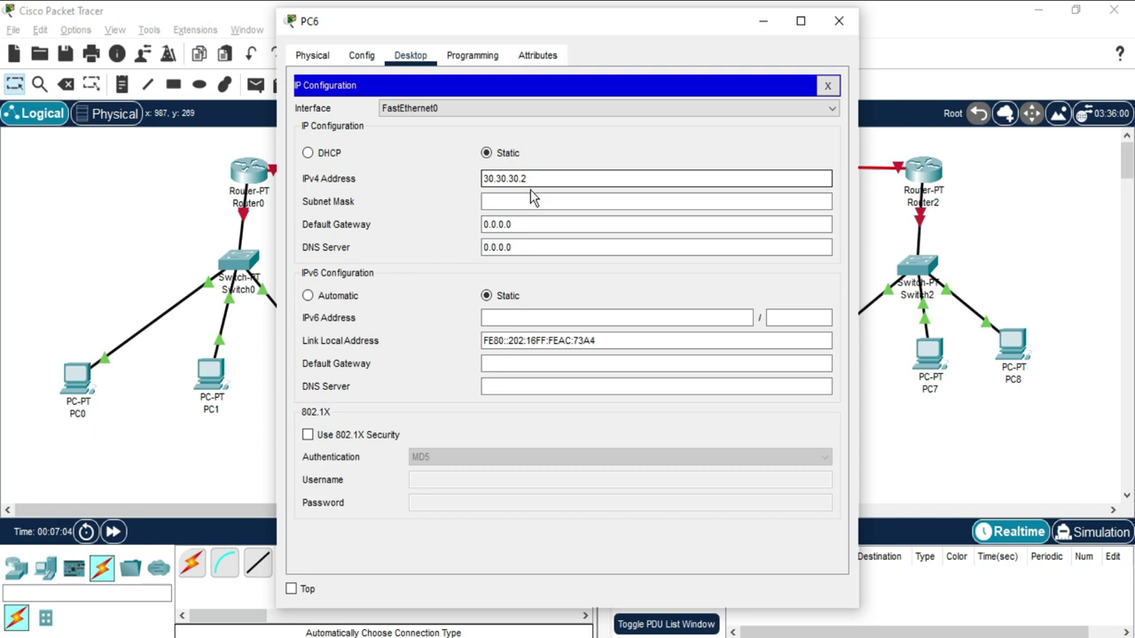
pyautogui.moveTo(543, 183); pyautogui.dragTo(436, 183)
pyautogui.hotkey('ctrl', 'c')
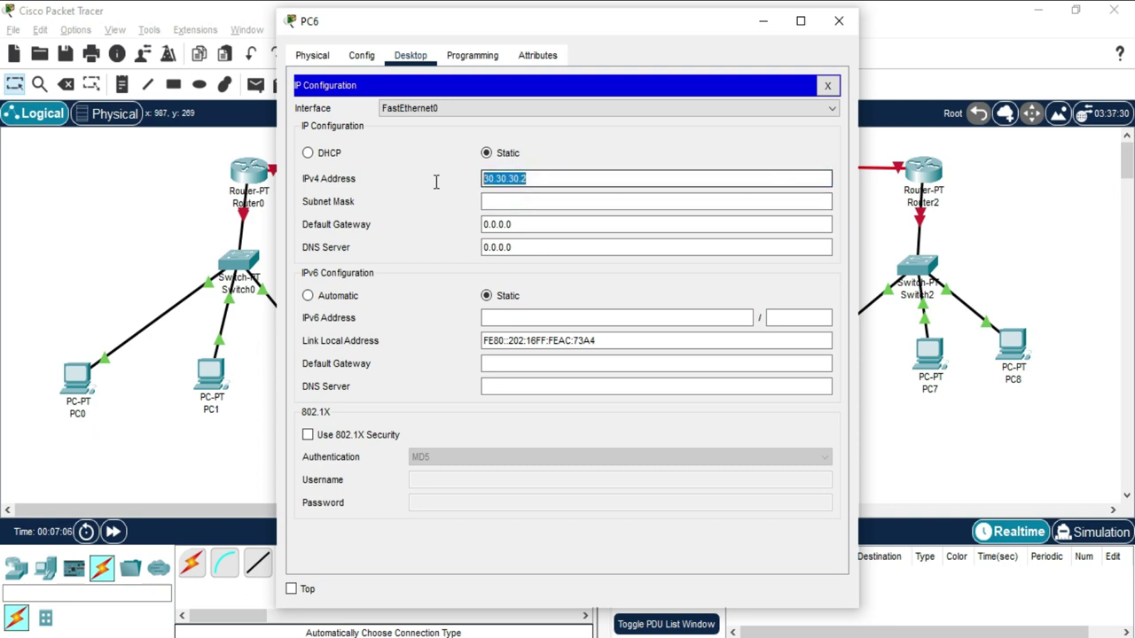
pyautogui.click(502, 203)
pyautogui.click(538, 234)
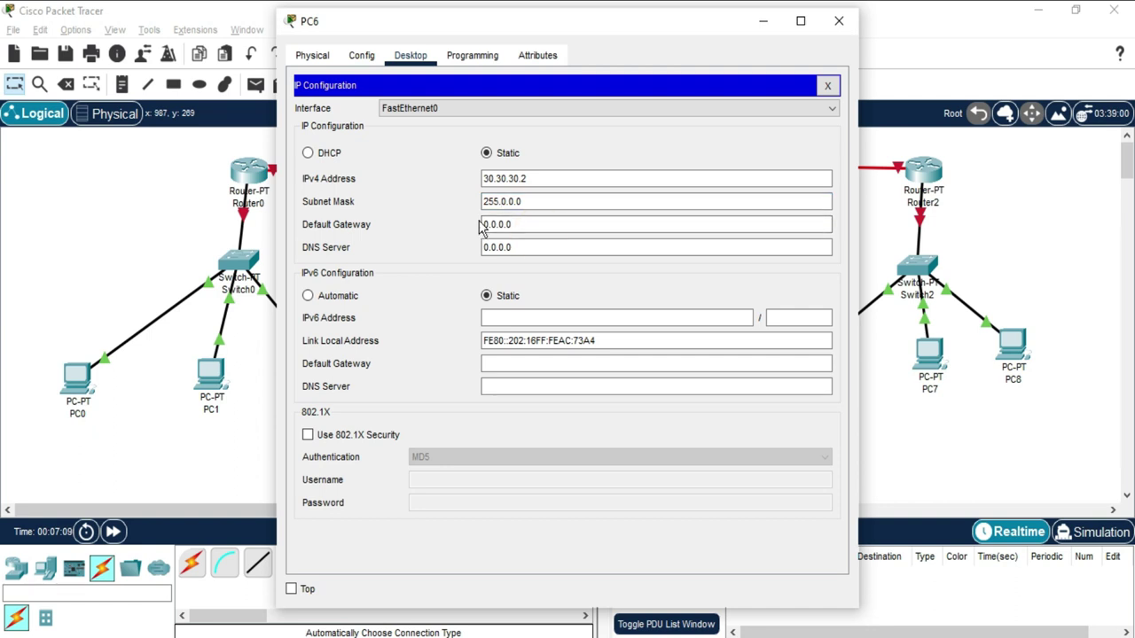
# - Set PC6's default gateway to 30.30.30.1, copy that address, and close its window
pyautogui.moveTo(532, 223); pyautogui.dragTo(450, 222)
pyautogui.hotkey('ctrl', 'v')
pyautogui.press('BackSpace')
pyautogui.write('1')
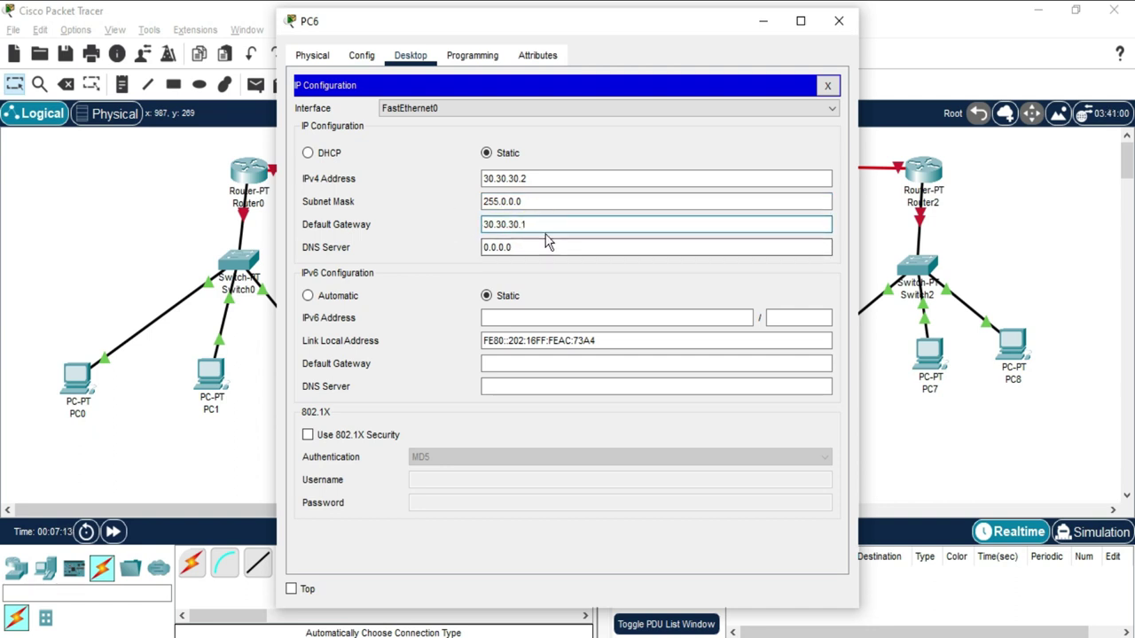
pyautogui.moveTo(543, 225); pyautogui.dragTo(436, 211)
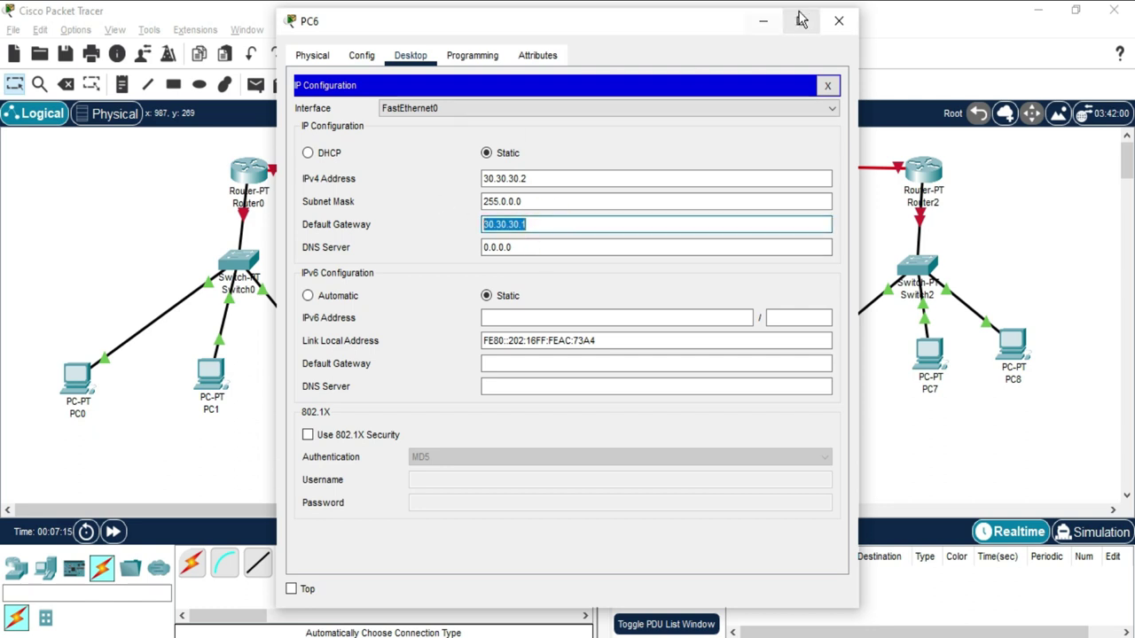
pyautogui.click(838, 21)
# - In PC7's IP configuration, set the IPv4 address to 30.30.30.3 with subnet mask 255.0.0.0
pyautogui.click(931, 350)
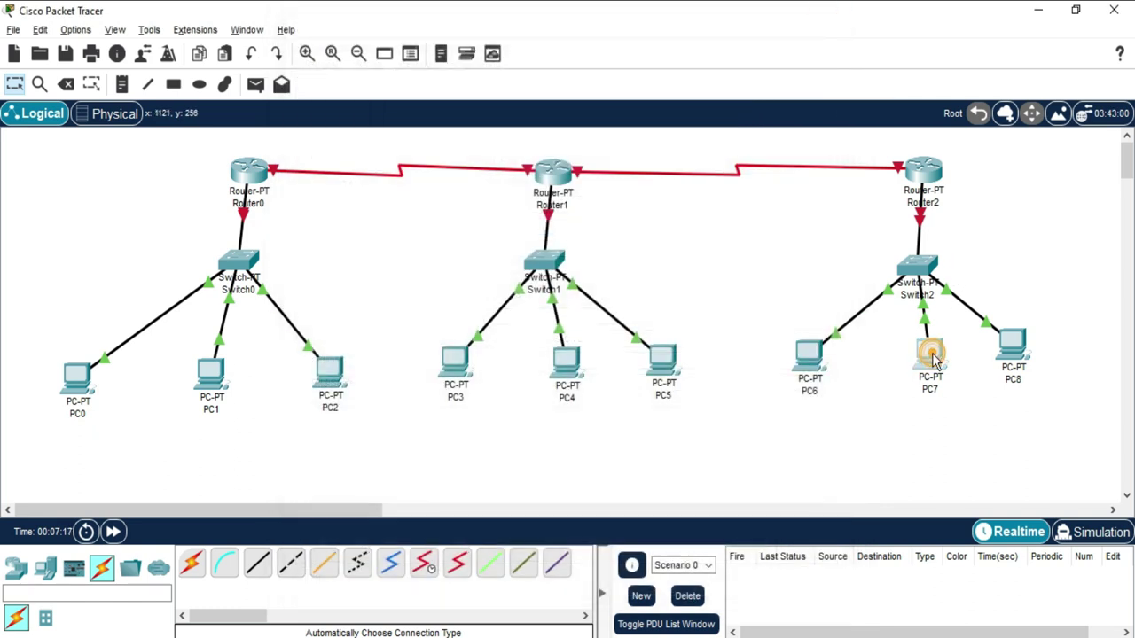
pyautogui.click(408, 57)
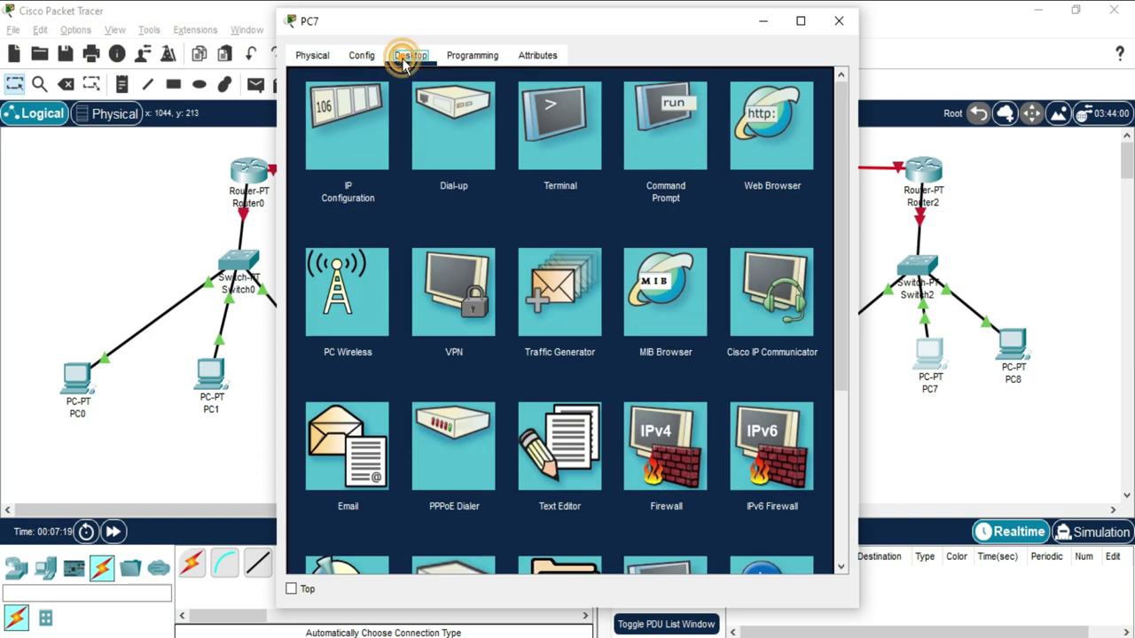
pyautogui.click(358, 108)
pyautogui.click(558, 178)
pyautogui.write('30.30.30.1')
pyautogui.click(527, 203)
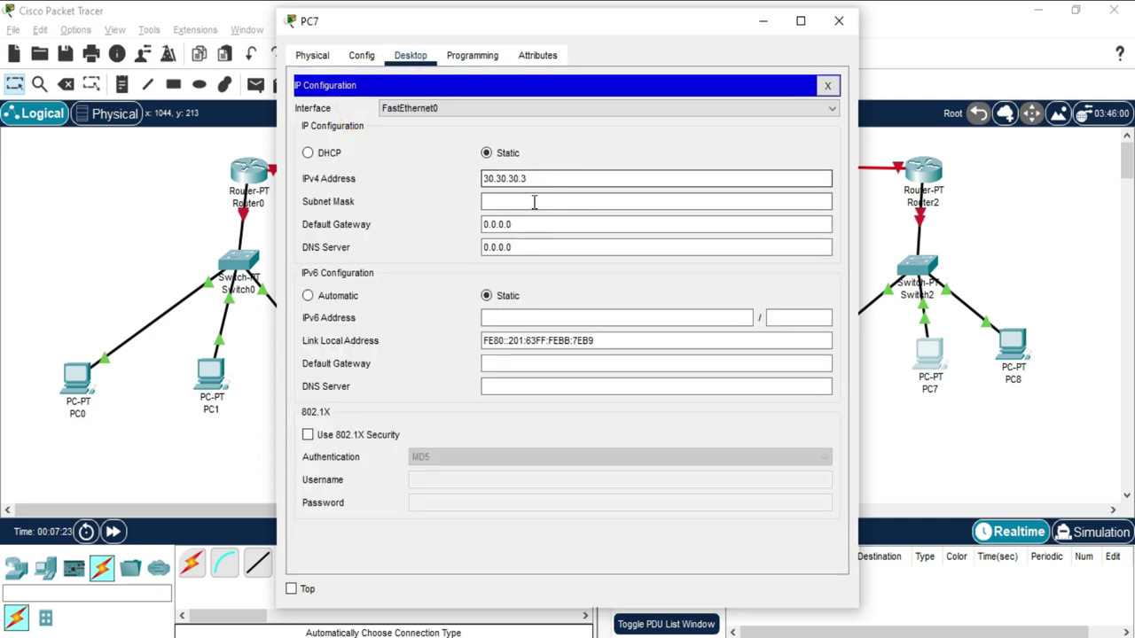
# - Set PC7's default gateway to 30.30.30.1 and close its window
pyautogui.click(522, 227)
pyautogui.write('30.30.30.1')
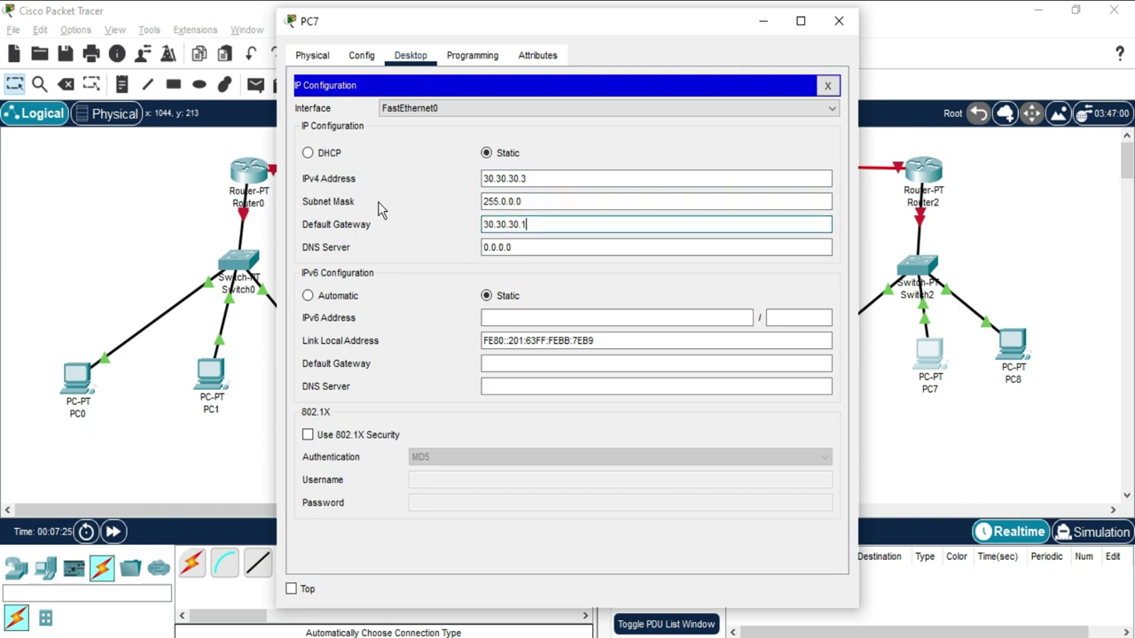
pyautogui.click(838, 27)
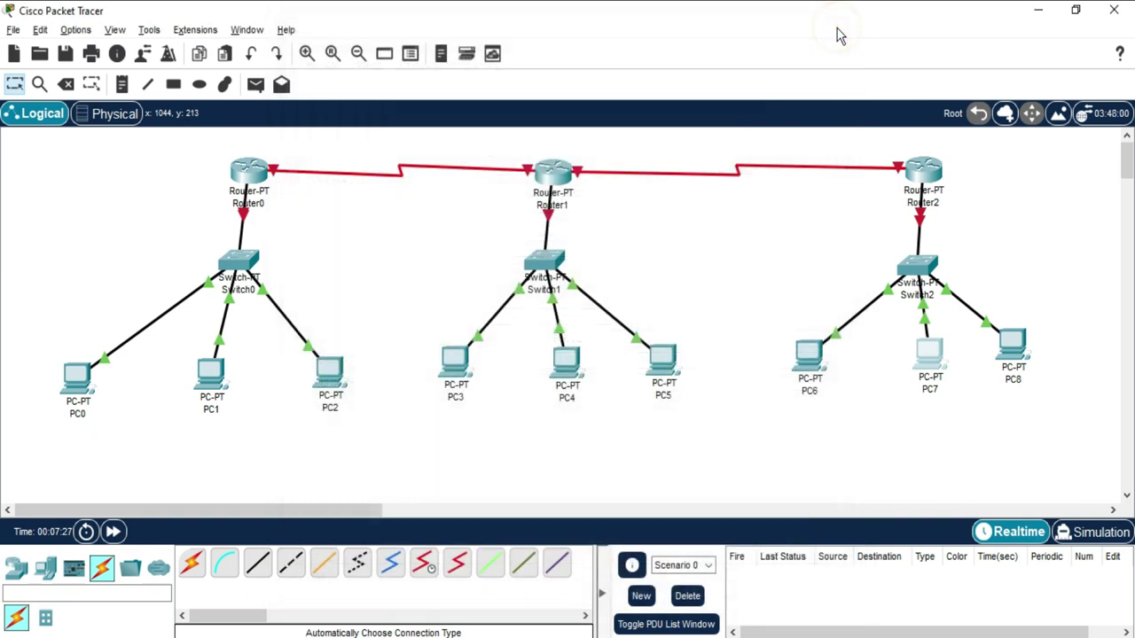
# - In PC8's IP configuration, set the IPv4 address to 30.30.30.4 with subnet mask 255.0.0.0
pyautogui.click(1013, 339)
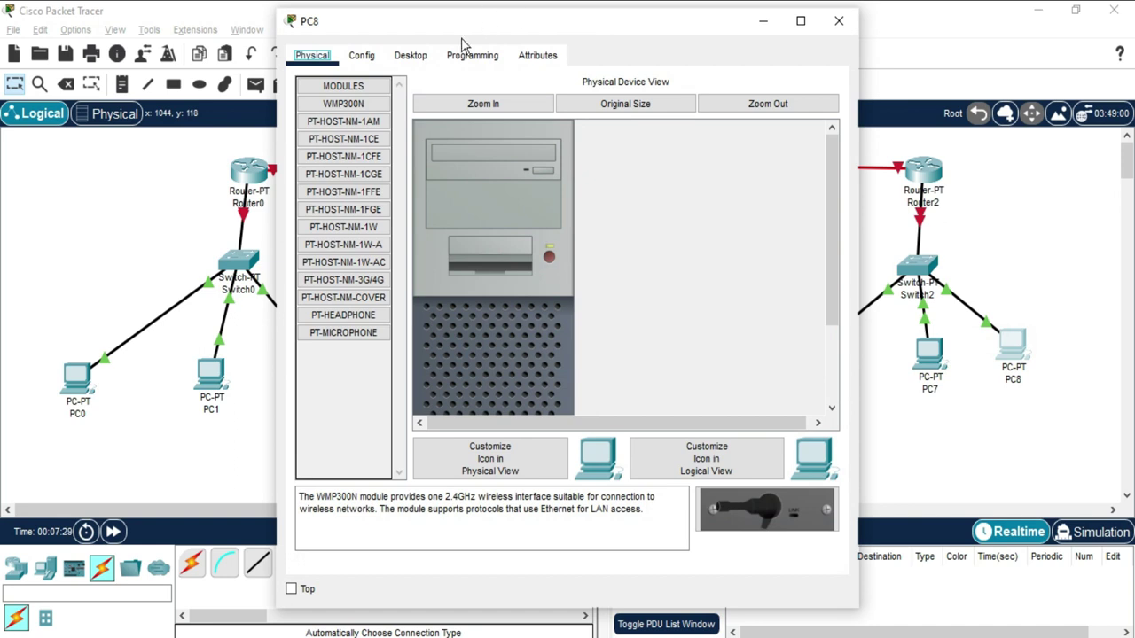
pyautogui.click(423, 56)
pyautogui.click(383, 108)
pyautogui.click(551, 179)
pyautogui.write('30.30.30.1')
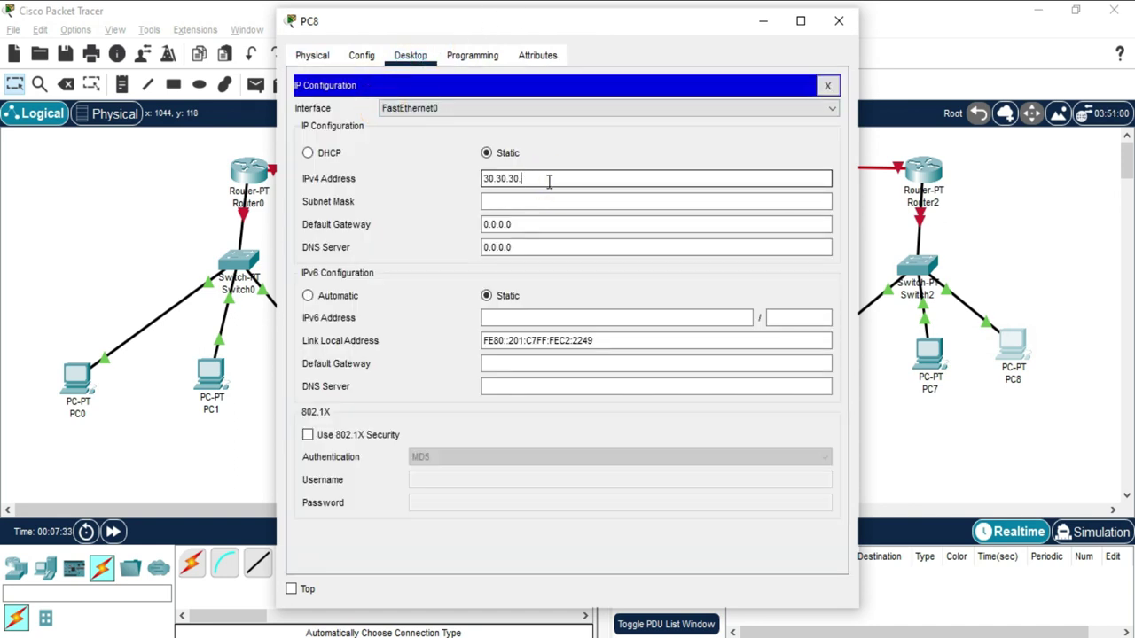
pyautogui.click(545, 200)
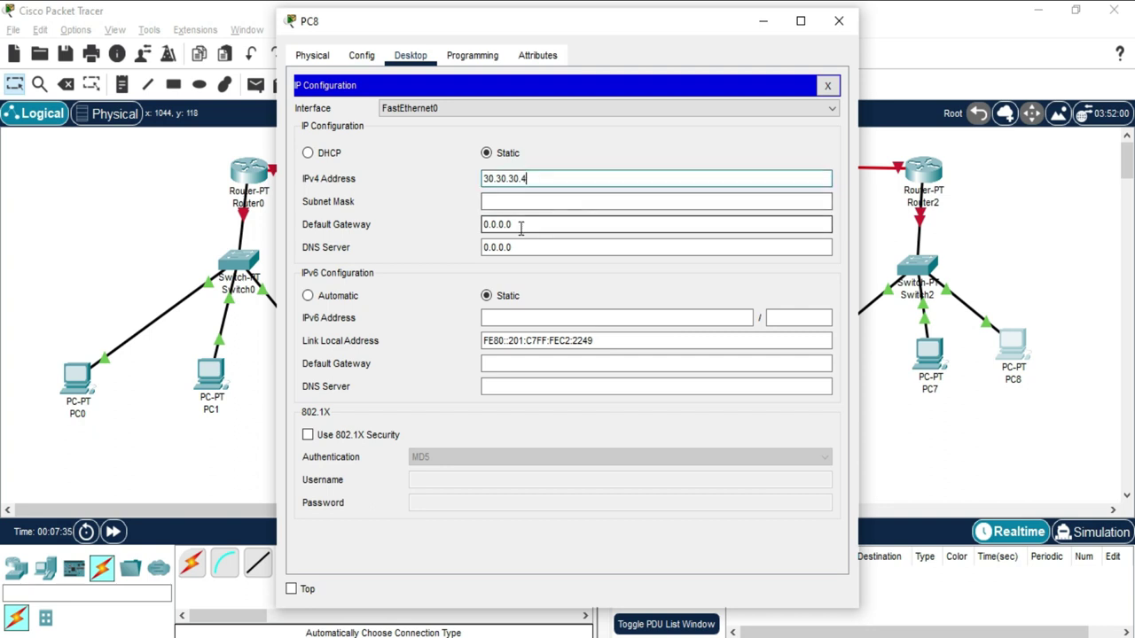
# - Set PC8's default gateway to 30.30.30.1 and close its window
pyautogui.moveTo(519, 224); pyautogui.dragTo(391, 227)
pyautogui.write('30.30.30.1')
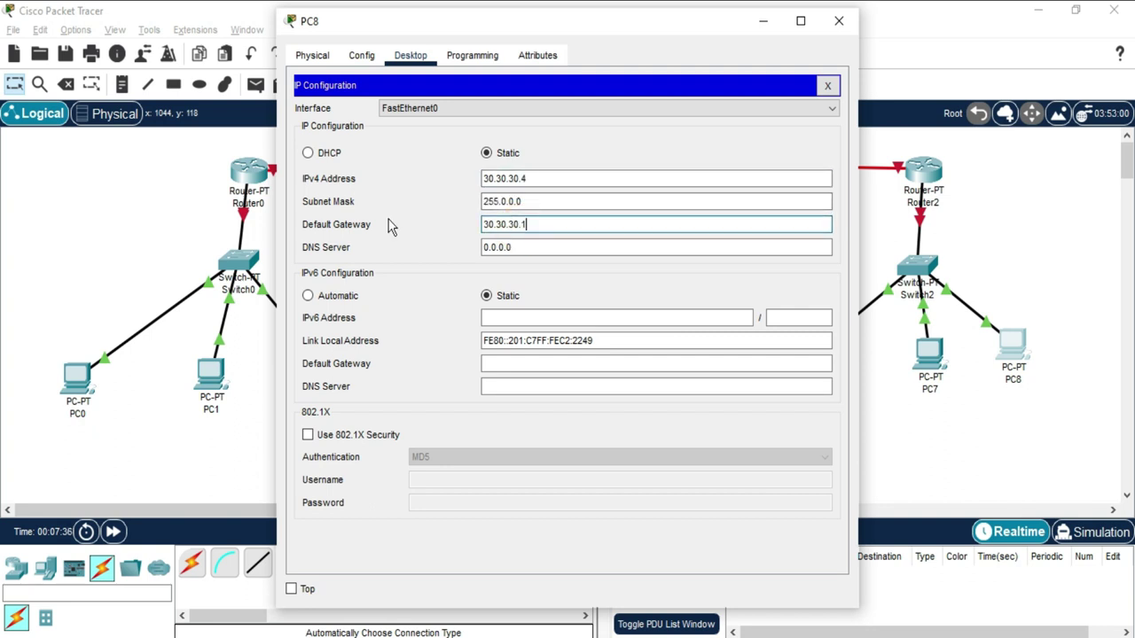
pyautogui.click(838, 22)
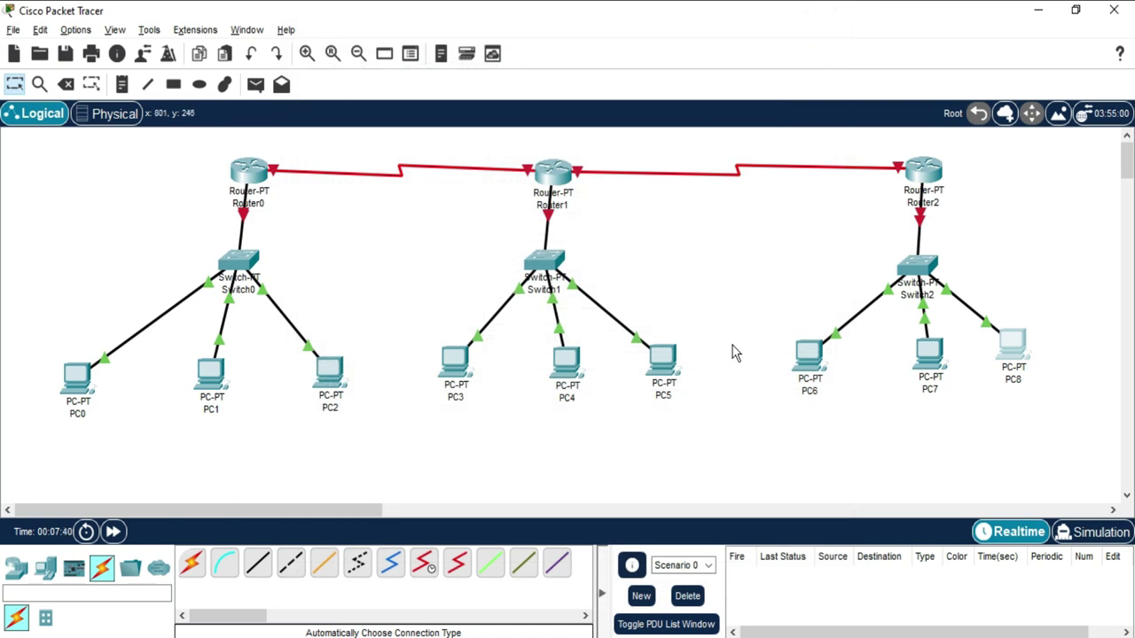
# - In Router0's configuration, turn on FastEthernet0/0 and give it the IPv4 address 10.10.10.1 with subnet mask 255.0.0.0
pyautogui.moveTo(1001, 373)
pyautogui.click(262, 266)
pyautogui.moveTo(252, 271)
pyautogui.click(250, 180)
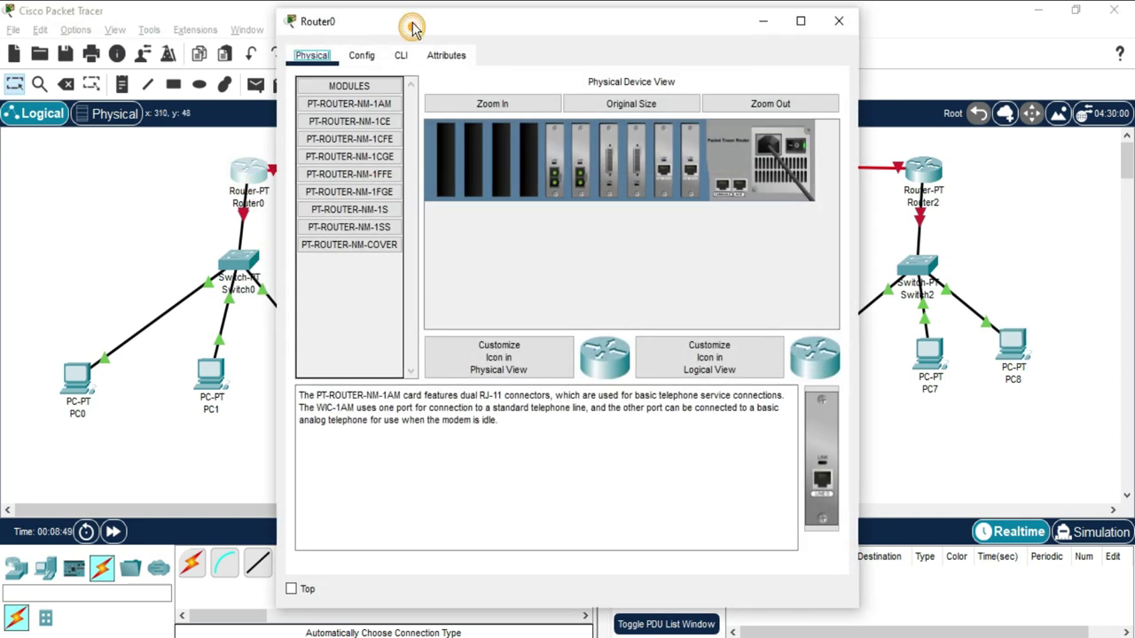
pyautogui.doubleClick(593, 17)
pyautogui.click(1075, 13)
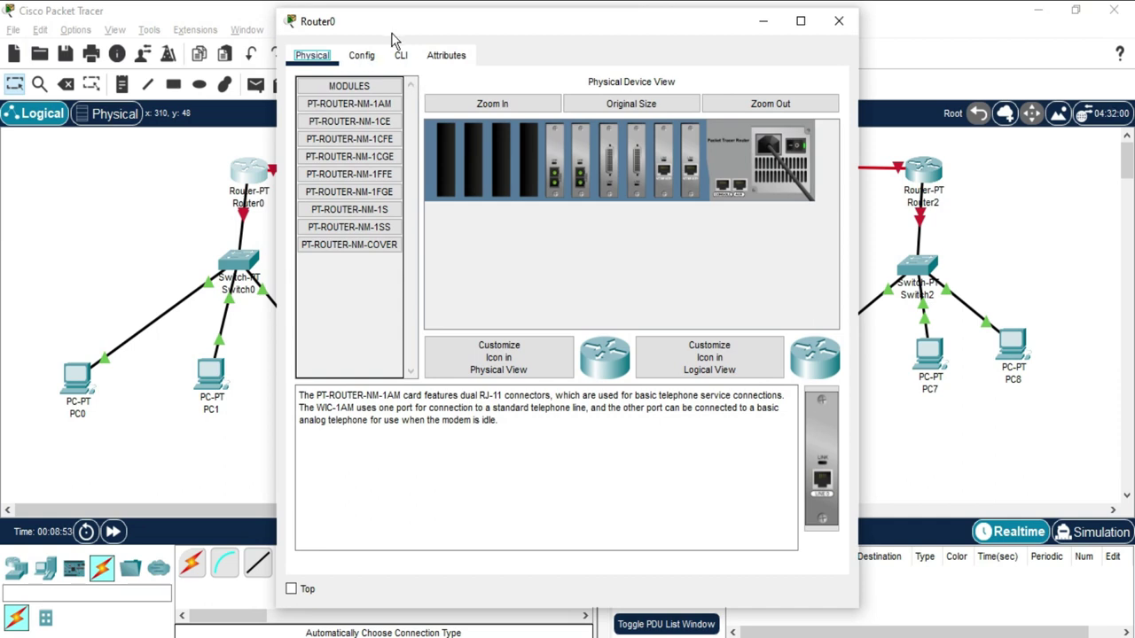
pyautogui.moveTo(387, 26); pyautogui.dragTo(443, 61)
pyautogui.click(415, 91)
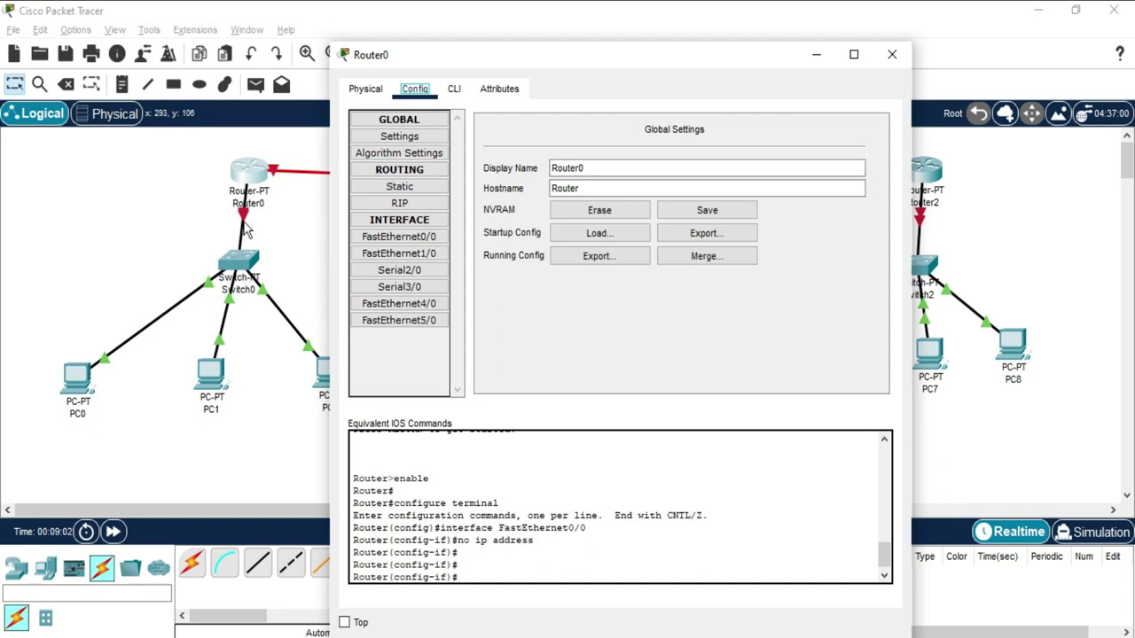
pyautogui.click(401, 244)
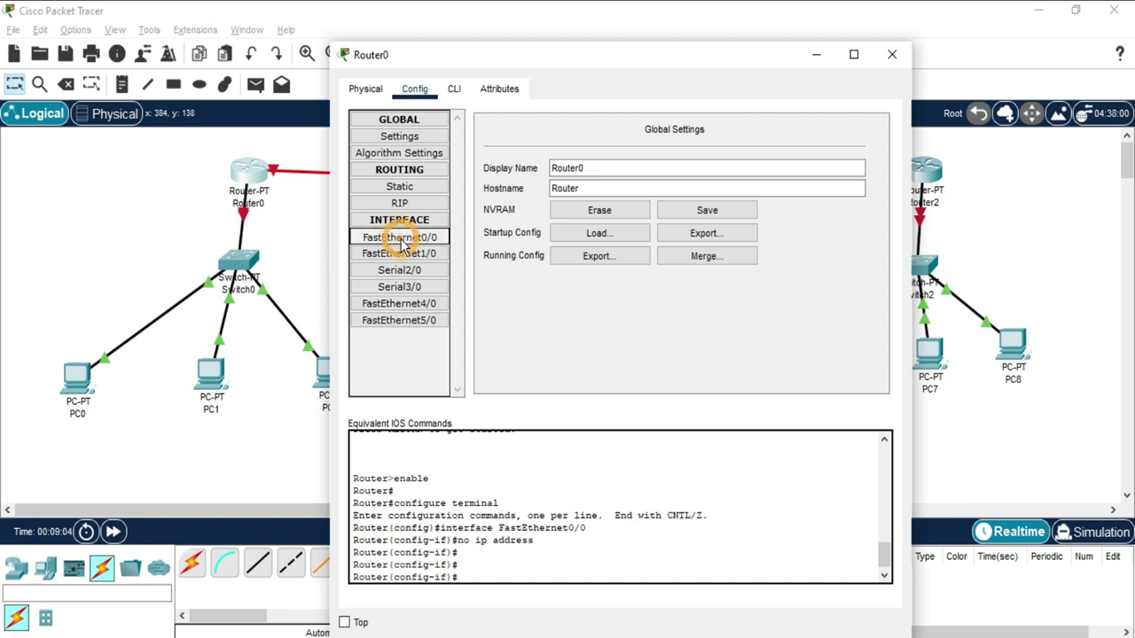
pyautogui.click(869, 148)
pyautogui.click(710, 237)
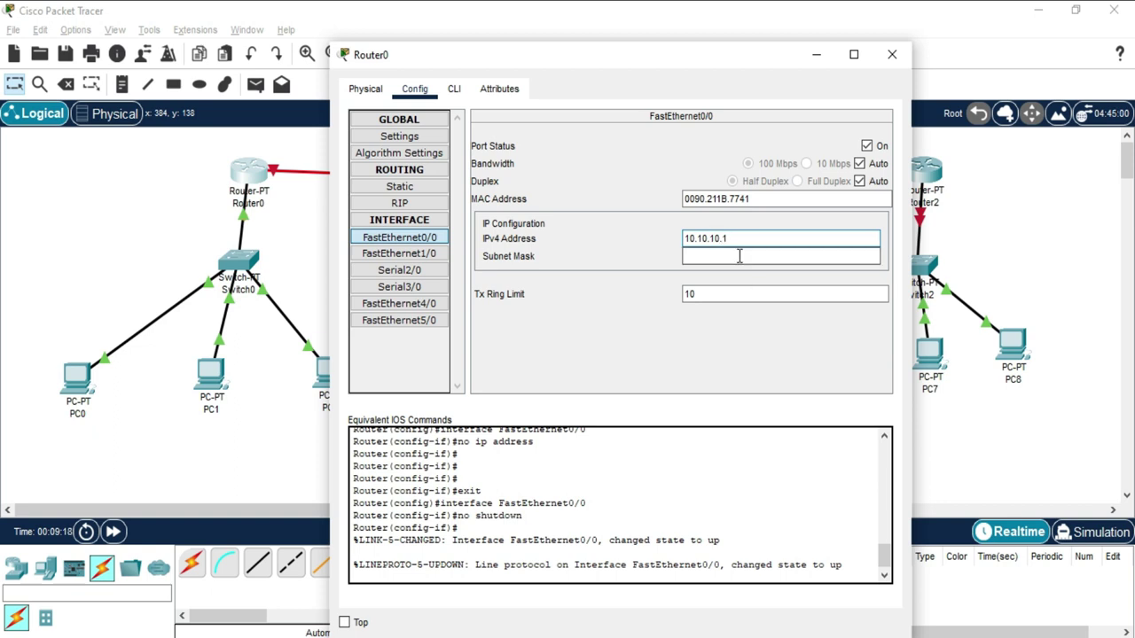
pyautogui.click(740, 255)
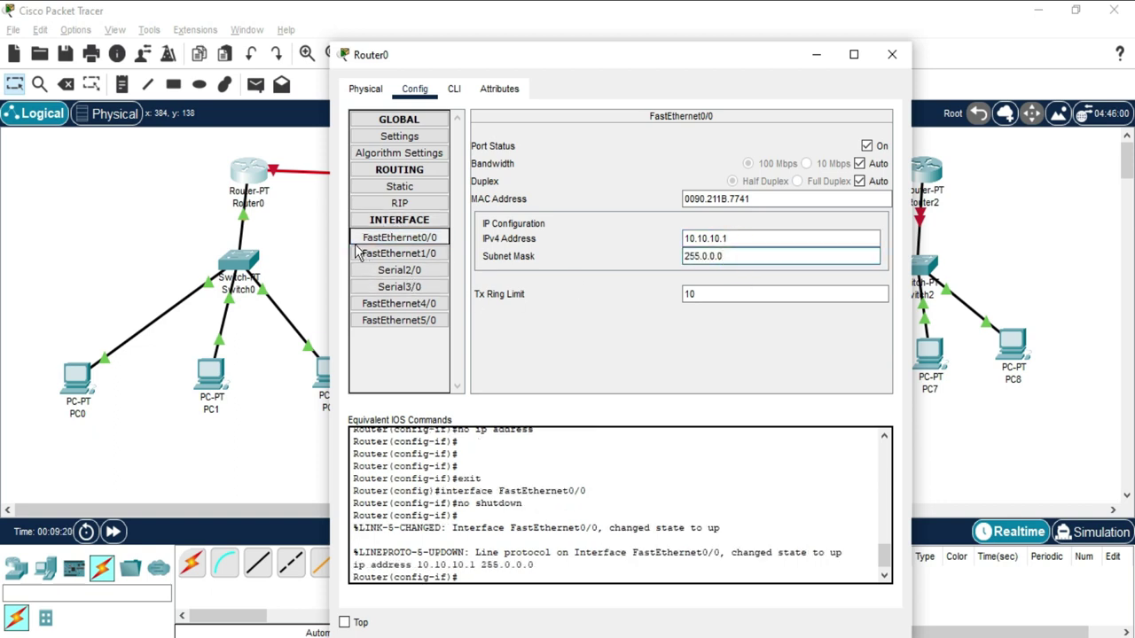
# - Turn on the port of Router0's Serial2/0 interface, with the router window moved clear of the serial links
pyautogui.click(401, 271)
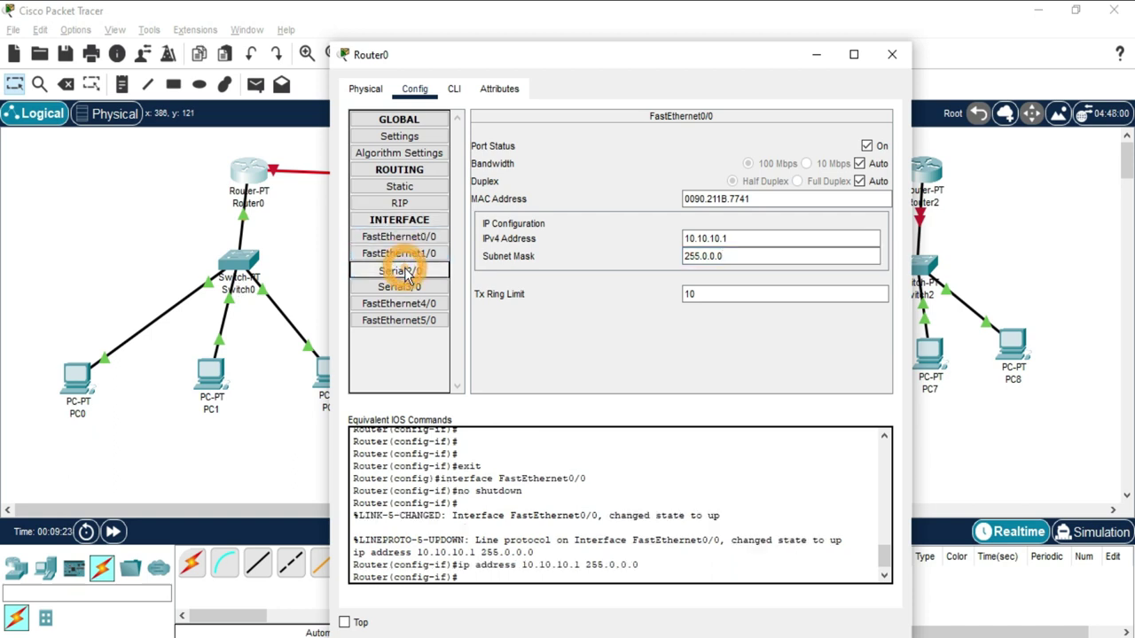
pyautogui.click(484, 64)
pyautogui.moveTo(484, 64); pyautogui.dragTo(524, 222)
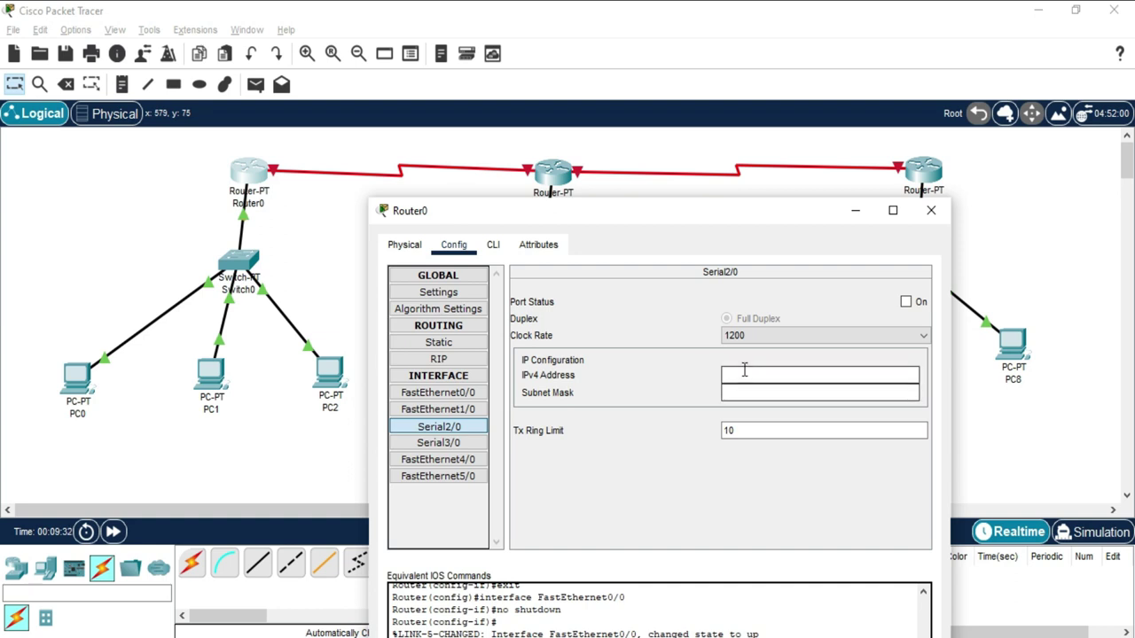
pyautogui.click(906, 302)
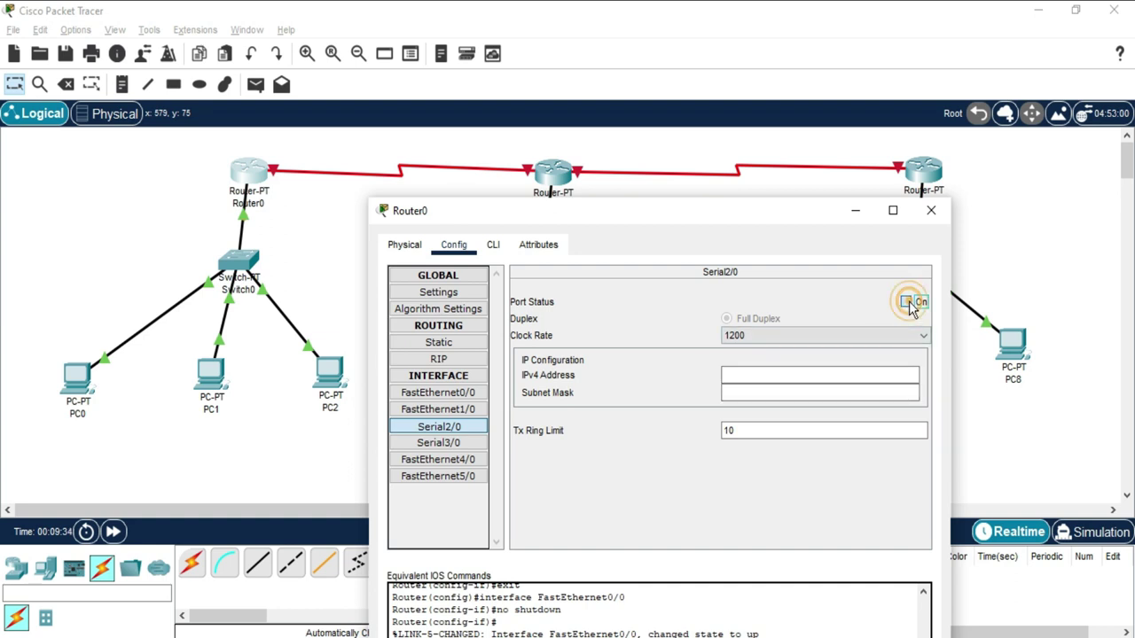